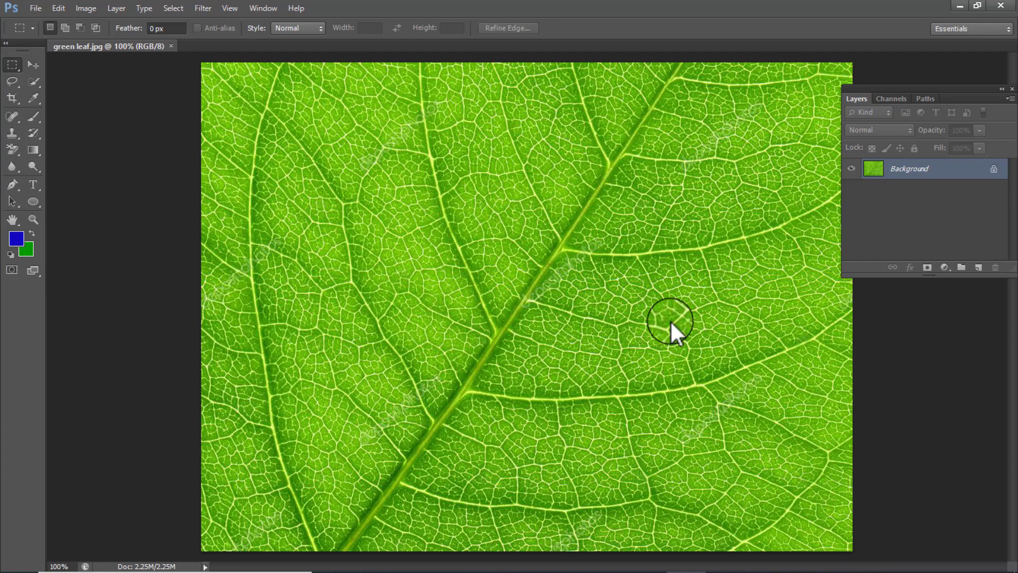
# Switch to the Elliptical Marquee and draw a circular selection over the leaf's central vein
pyautogui.rightClick(14, 70)
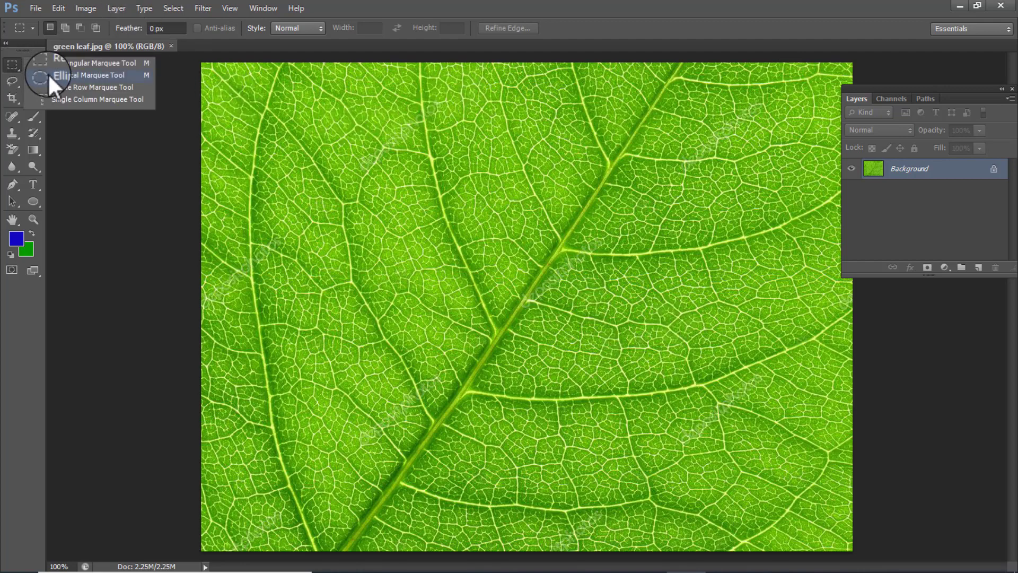
pyautogui.click(48, 74)
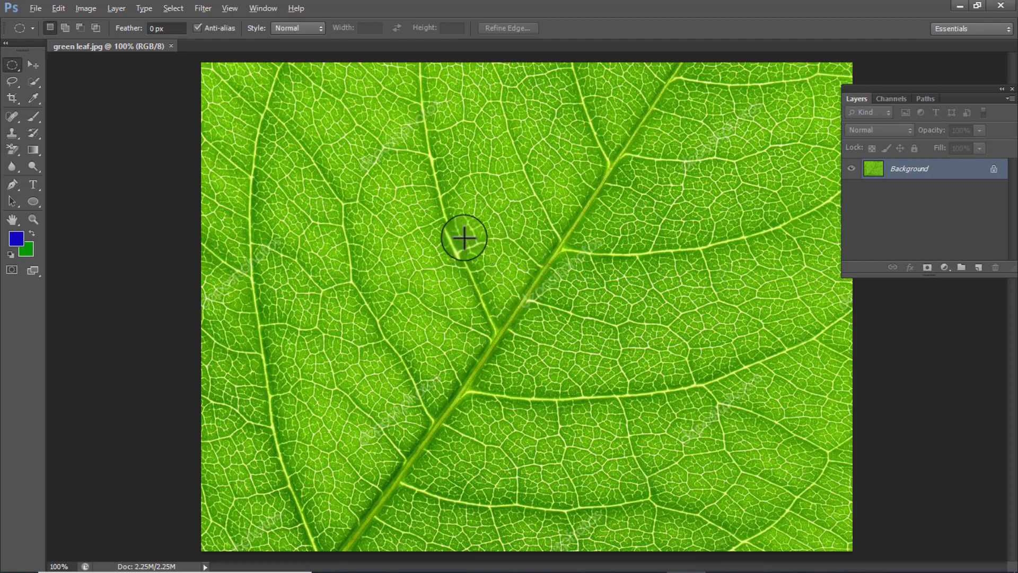
pyautogui.moveTo(464, 238); pyautogui.dragTo(521, 305)
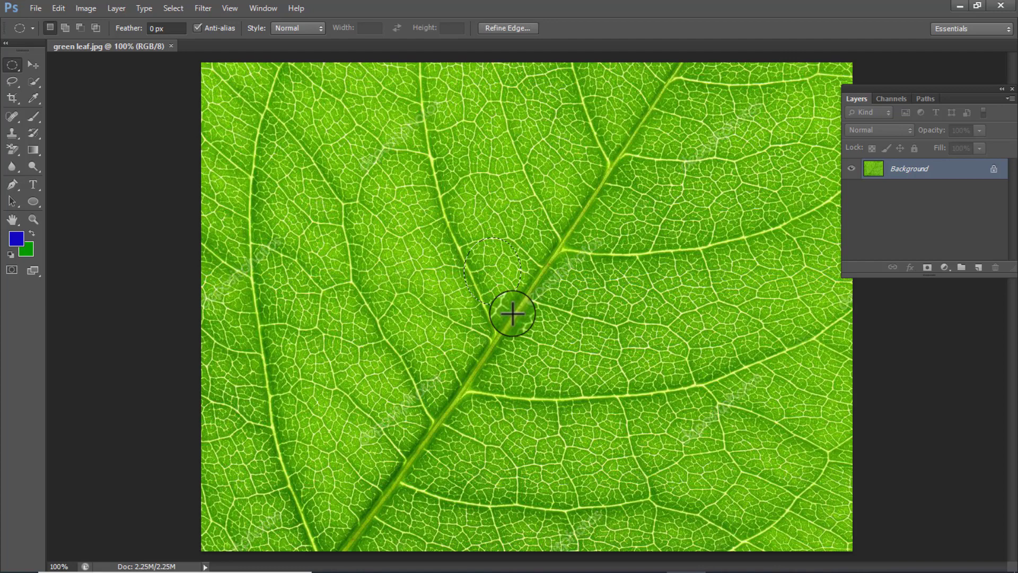
pyautogui.click(538, 296)
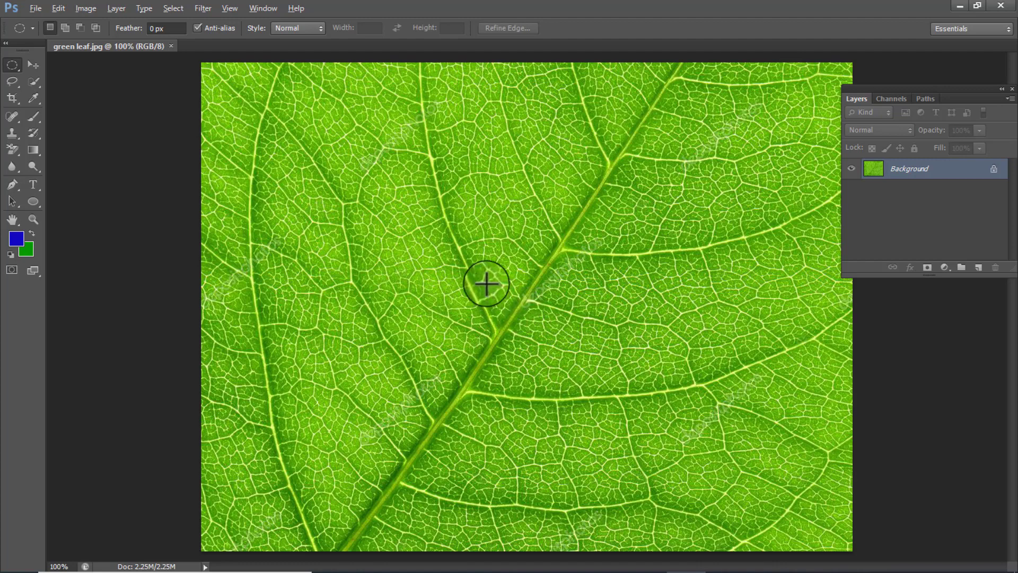
pyautogui.moveTo(484, 281); pyautogui.dragTo(590, 394)
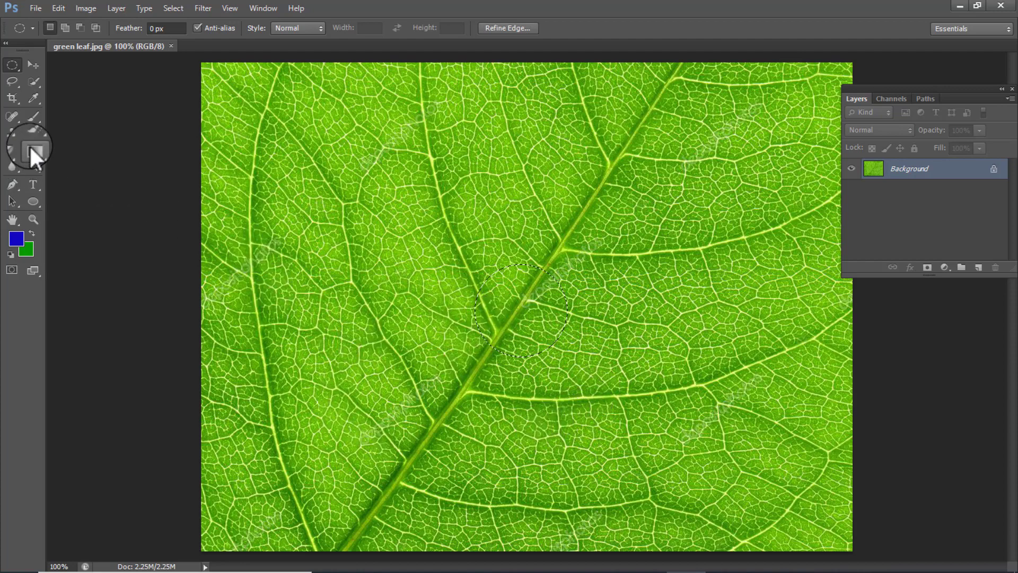
# Select the Gradient tool with the Black, White preset
pyautogui.click(33, 150)
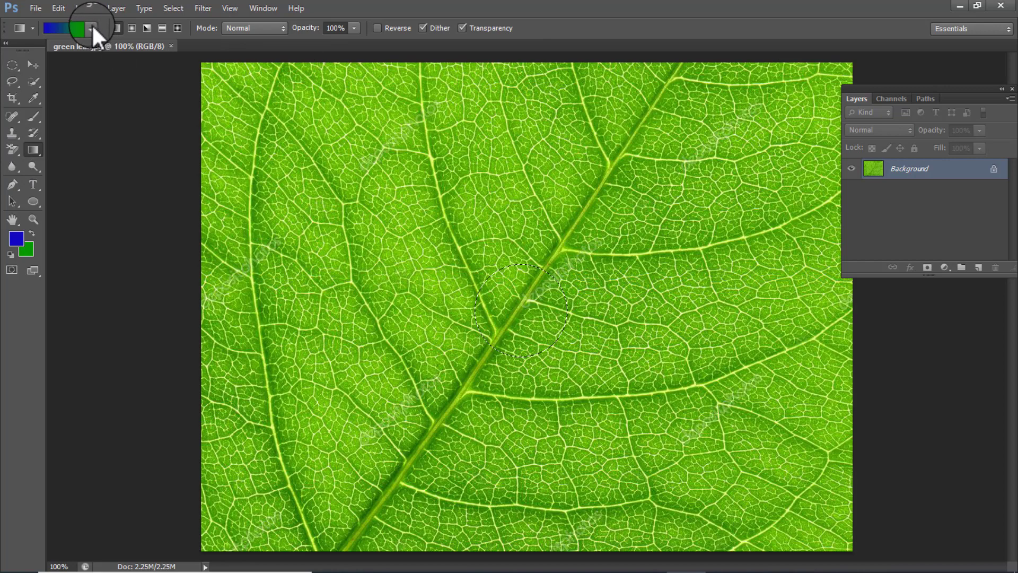
pyautogui.click(91, 28)
pyautogui.click(66, 53)
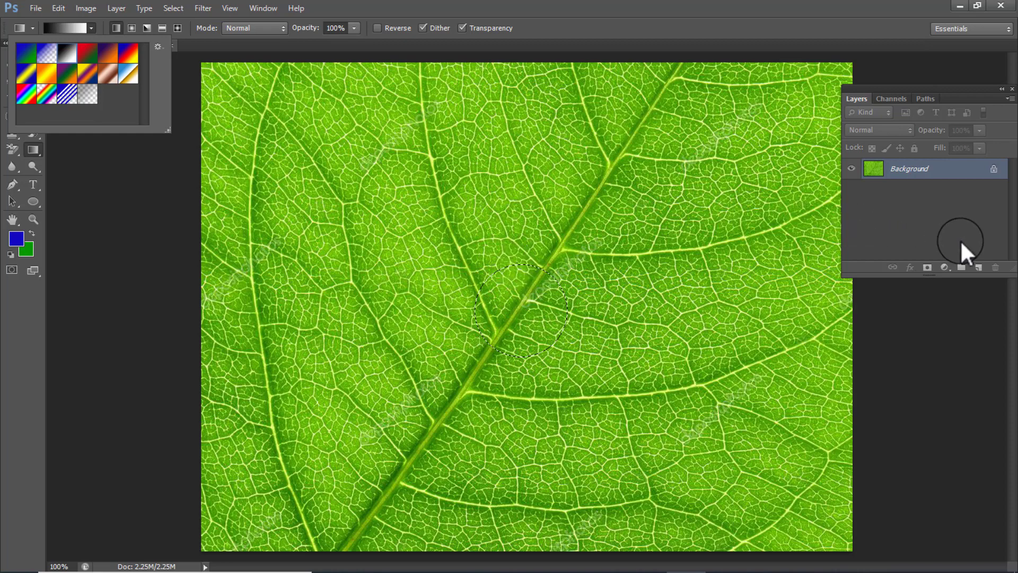
# On a new layer, fill the circle with a vertical black-to-white gradient blended in Overlay
pyautogui.click(978, 268)
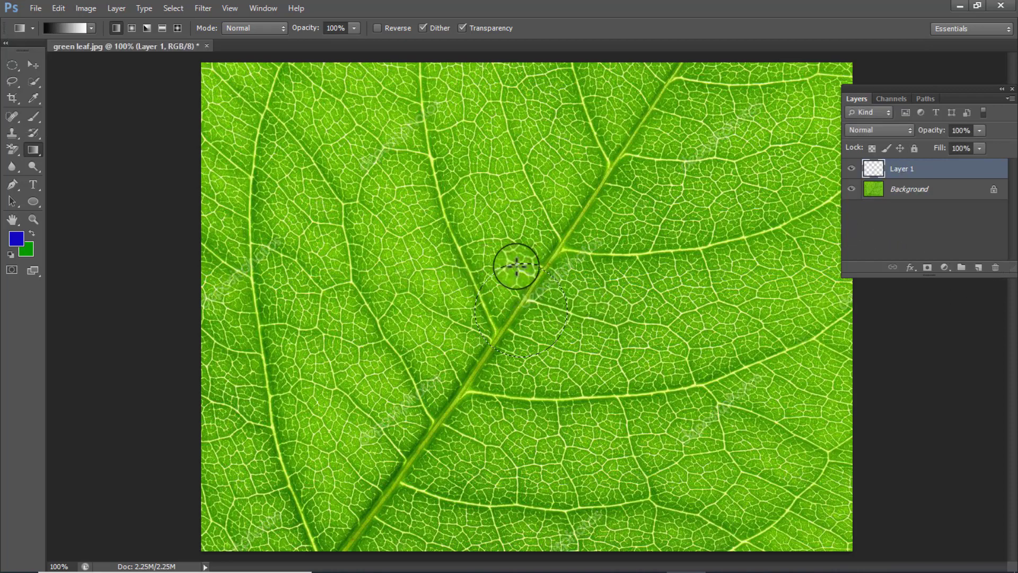
pyautogui.moveTo(532, 341); pyautogui.dragTo(528, 371)
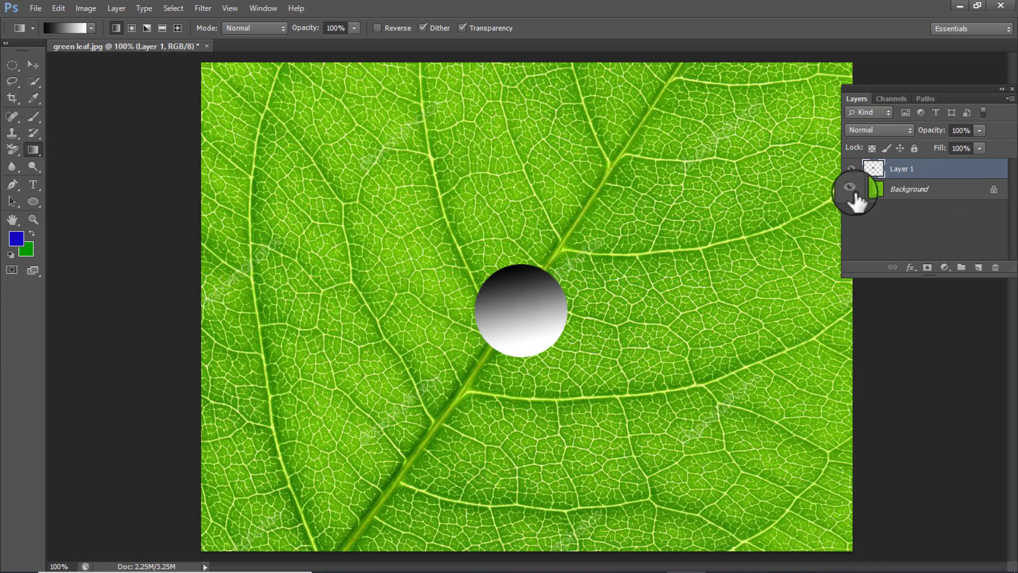
pyautogui.click(905, 130)
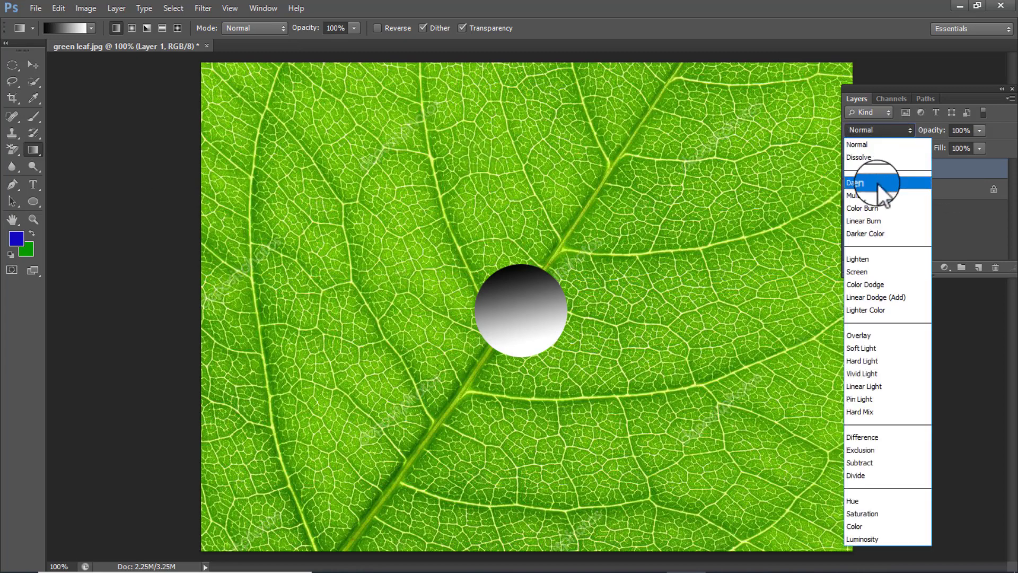
pyautogui.click(864, 335)
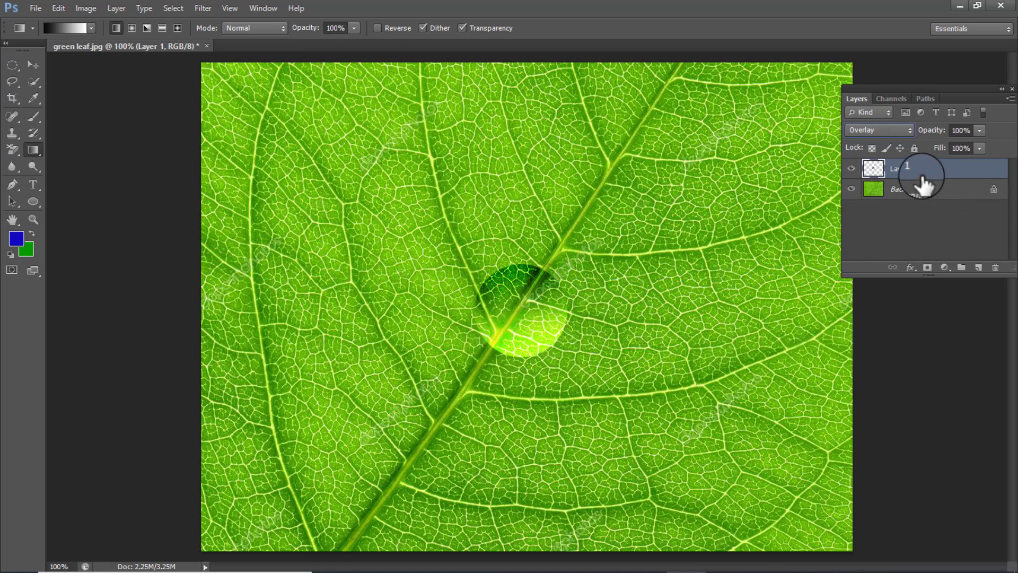
# Add an Inner Shadow to Layer 1 at 50% opacity with distance 3
pyautogui.click(914, 268)
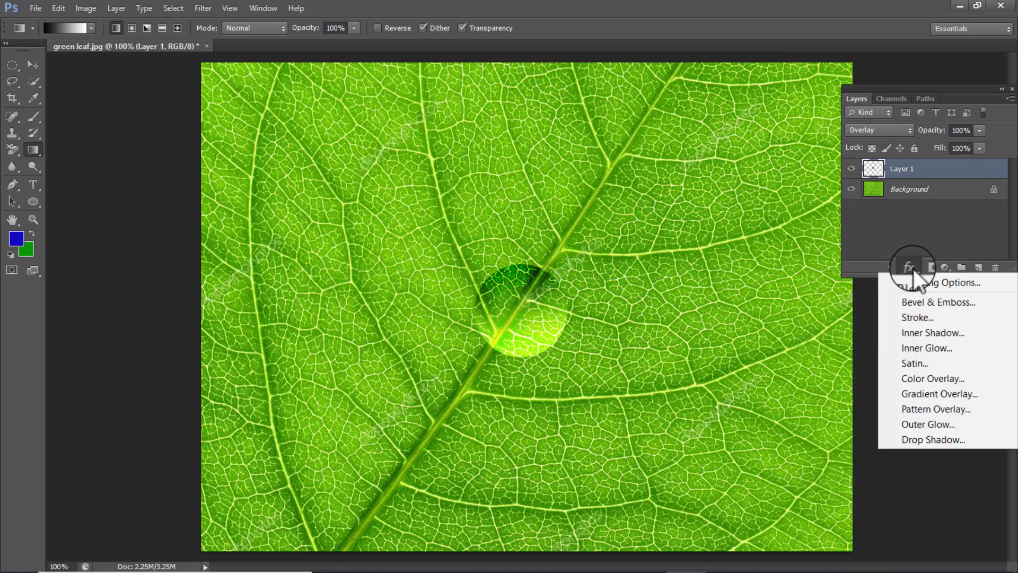
pyautogui.click(911, 328)
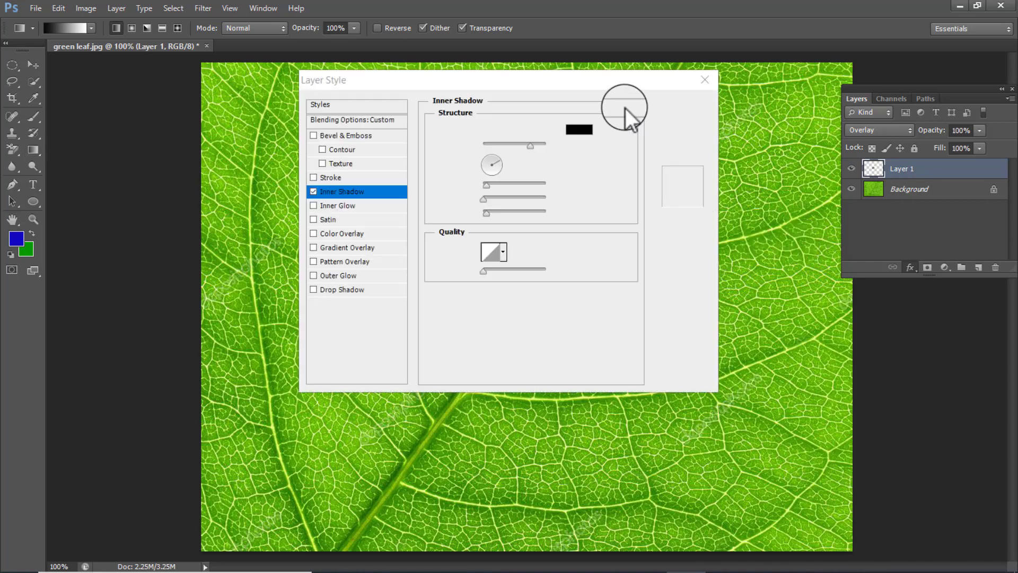
pyautogui.moveTo(549, 79); pyautogui.dragTo(836, 304)
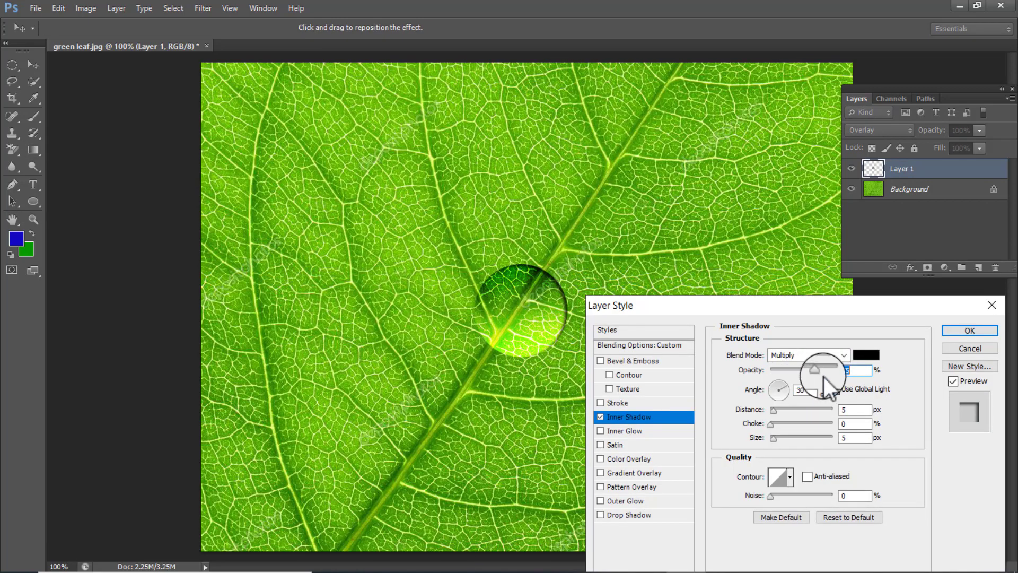
pyautogui.moveTo(817, 371); pyautogui.dragTo(802, 371)
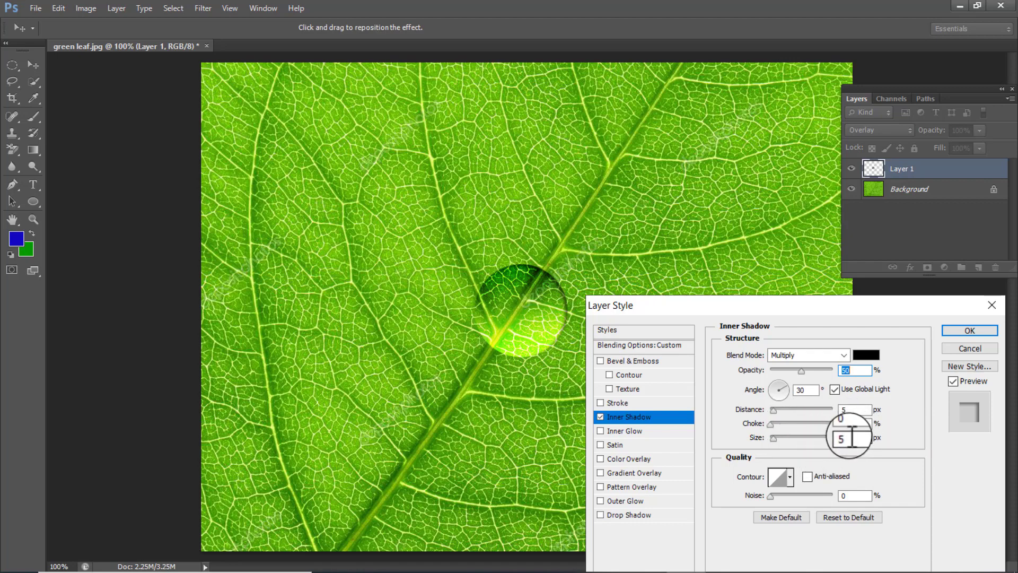
pyautogui.click(853, 409)
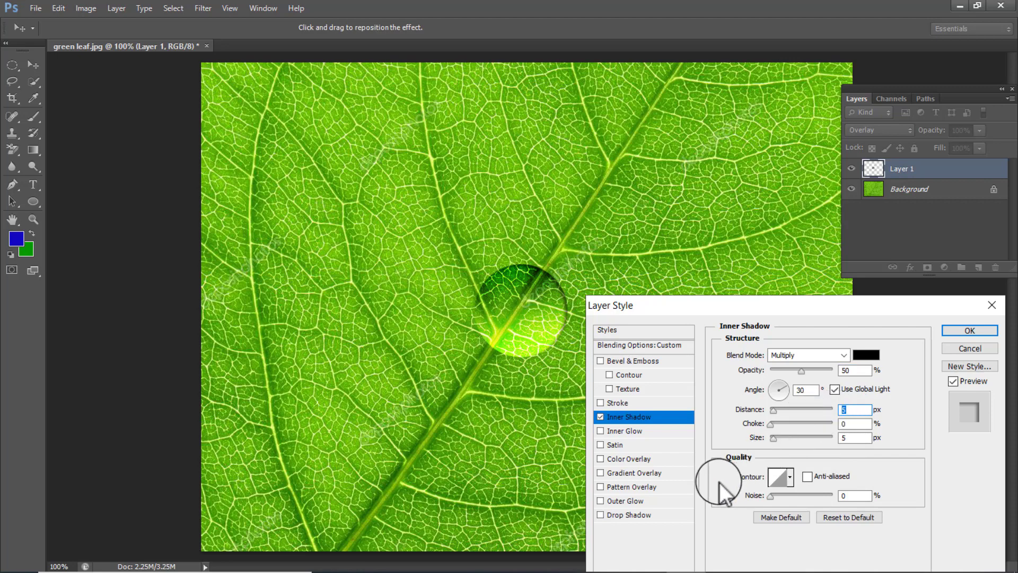
pyautogui.write('2')
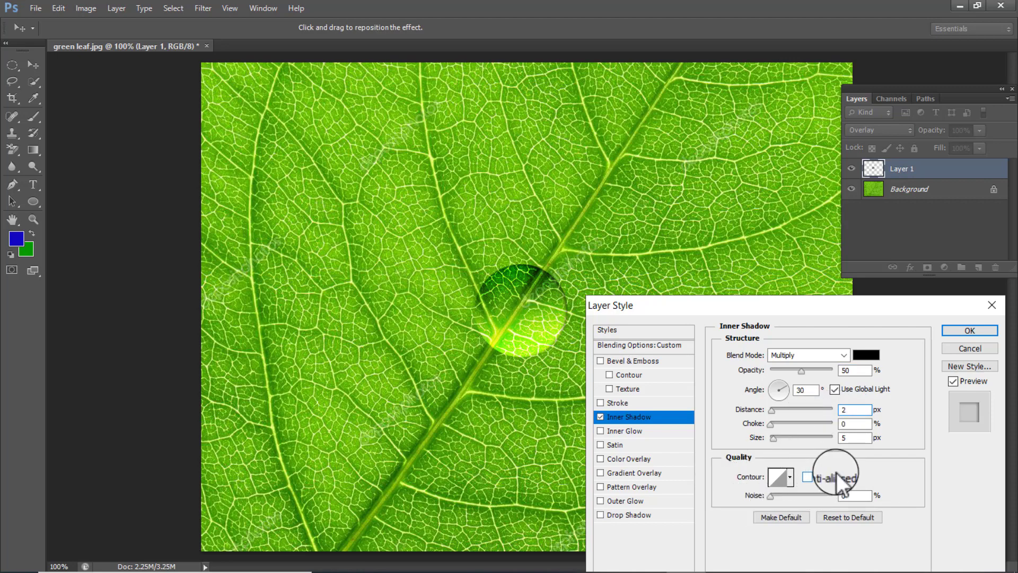
pyautogui.press('Up')
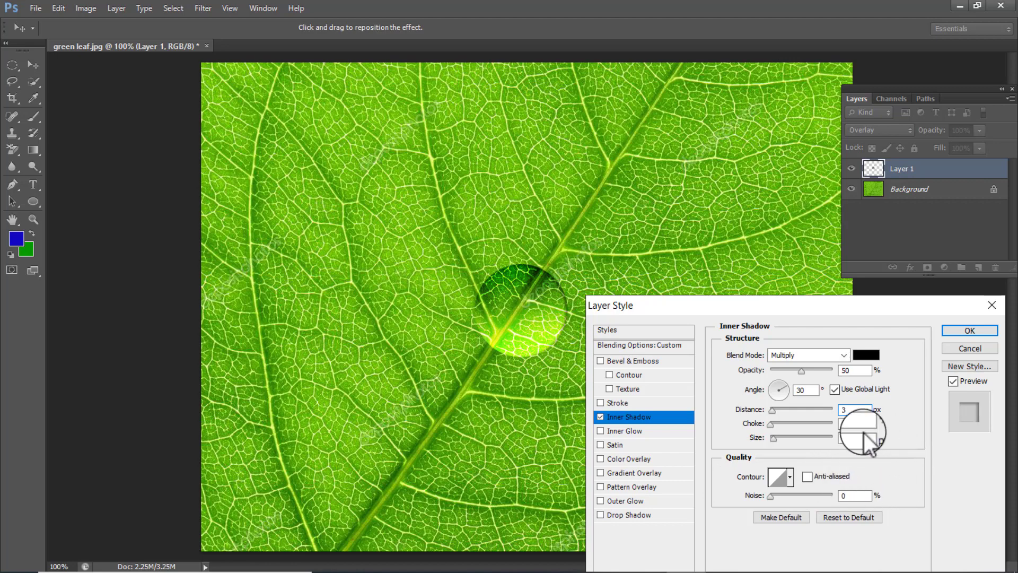
# Give the inner shadow size 4, choke 4, Linear Burn mode and a -35° angle, then apply
pyautogui.click(847, 438)
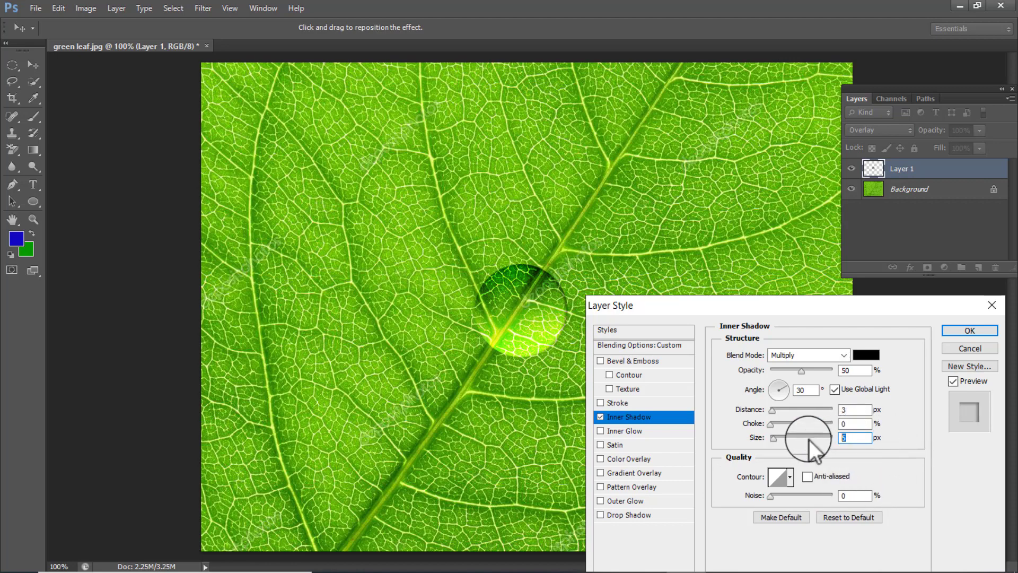
pyautogui.write('4')
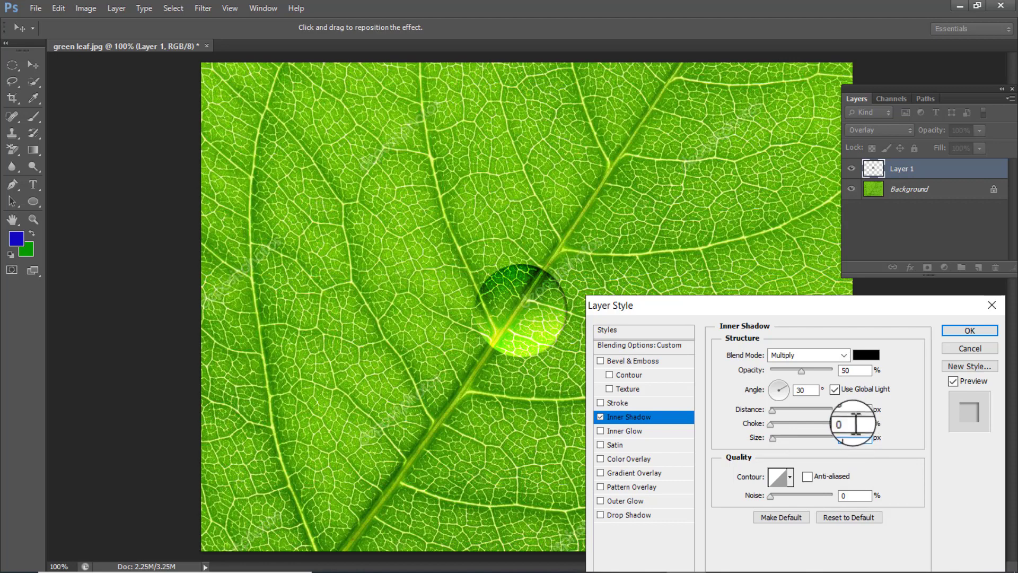
pyautogui.click(847, 425)
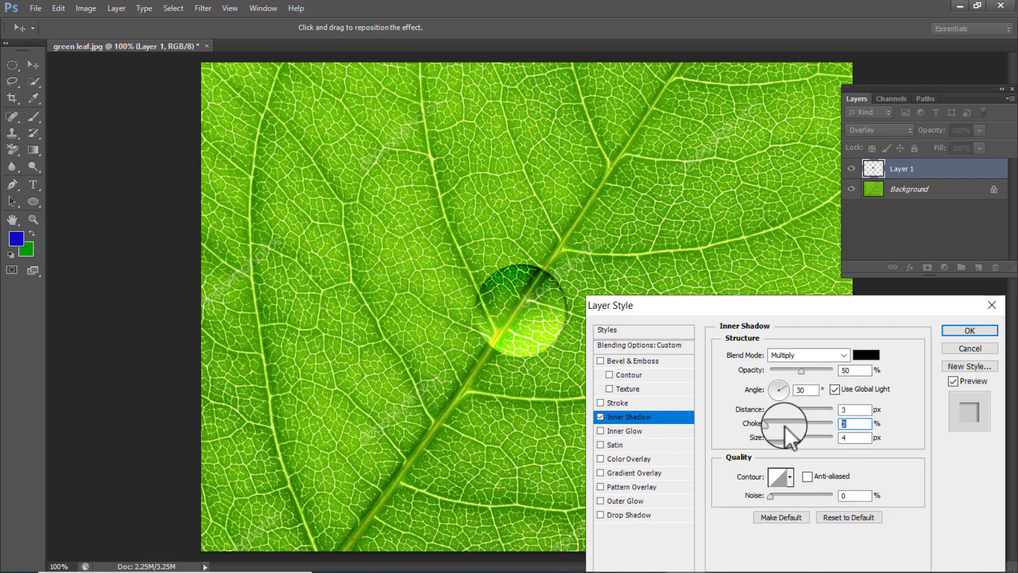
pyautogui.write('4')
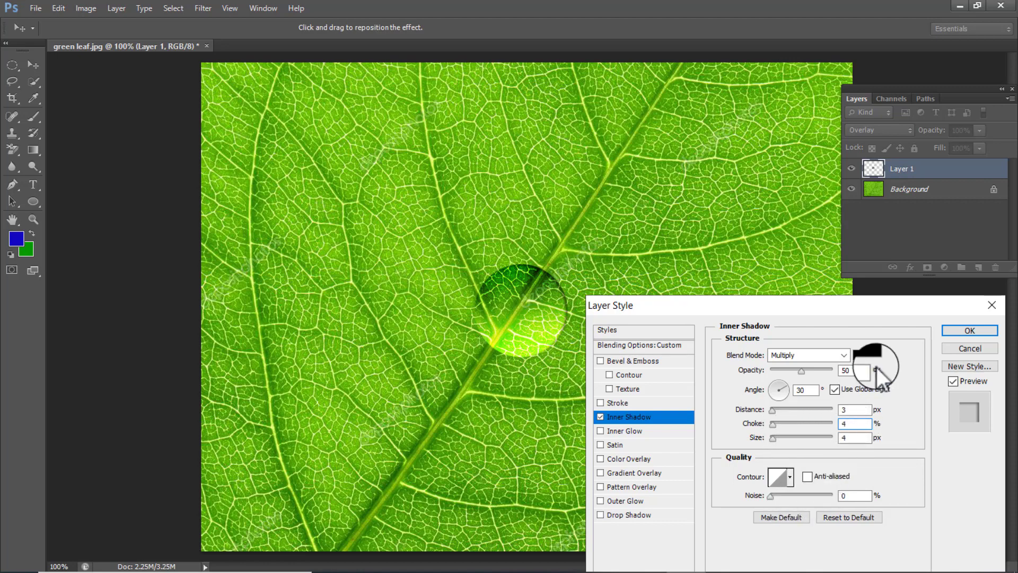
pyautogui.click(844, 356)
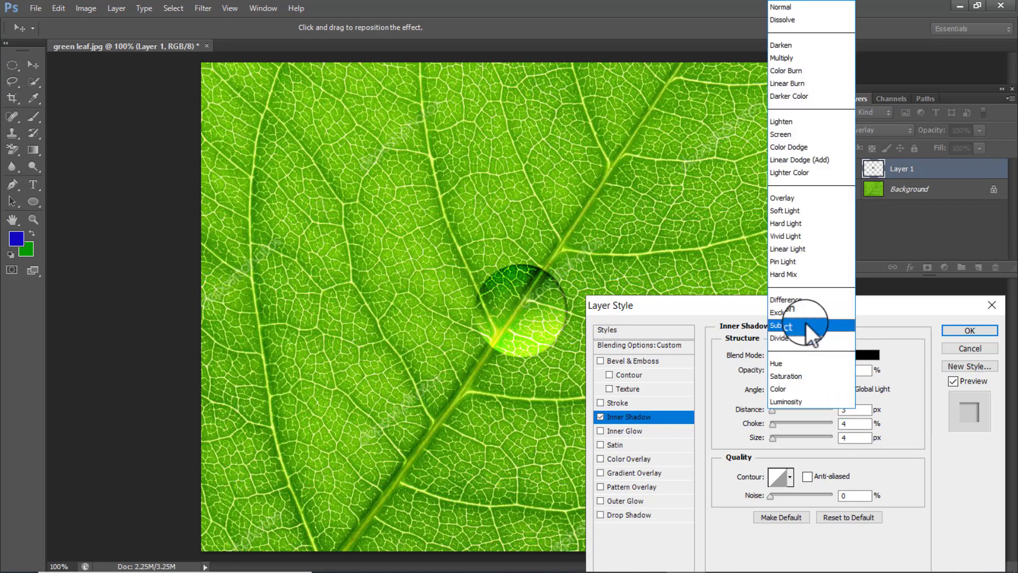
pyautogui.click(796, 84)
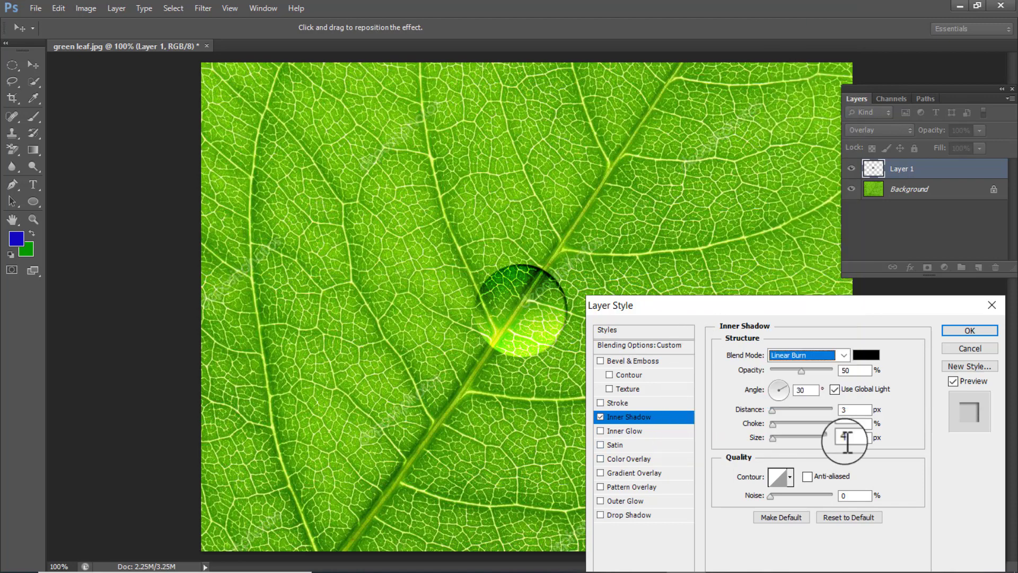
pyautogui.doubleClick(810, 391)
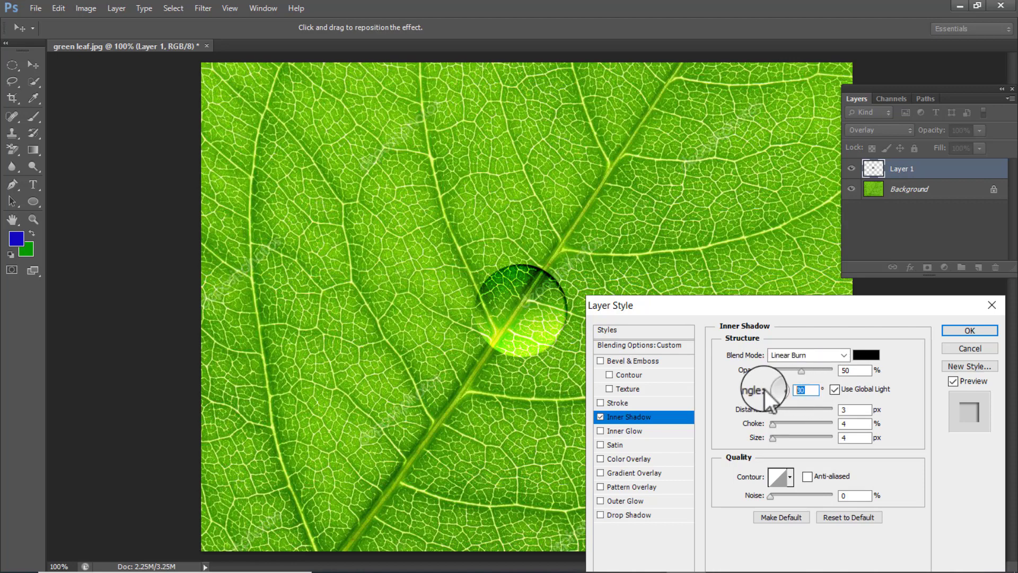
pyautogui.write('-')
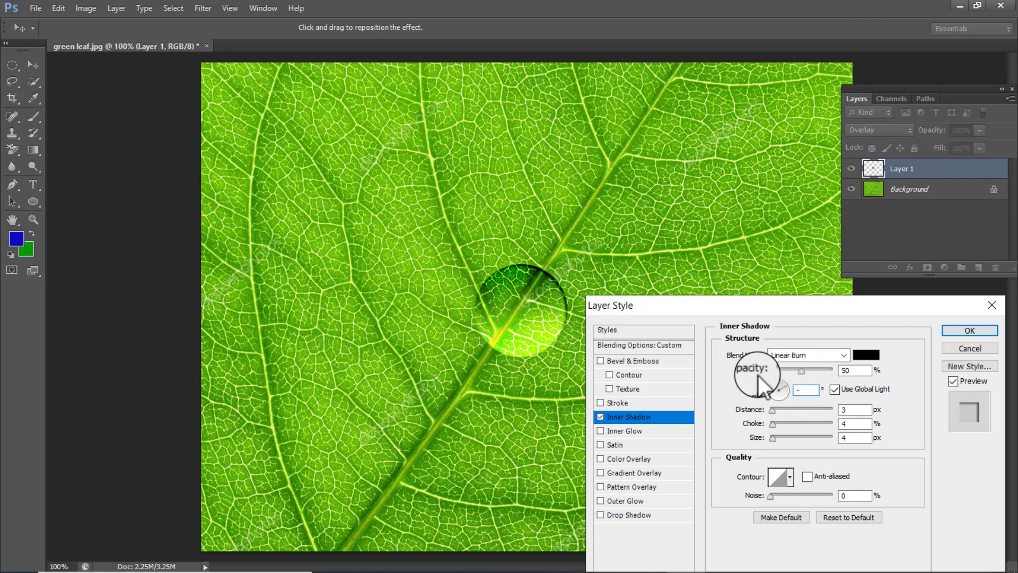
pyautogui.write('35')
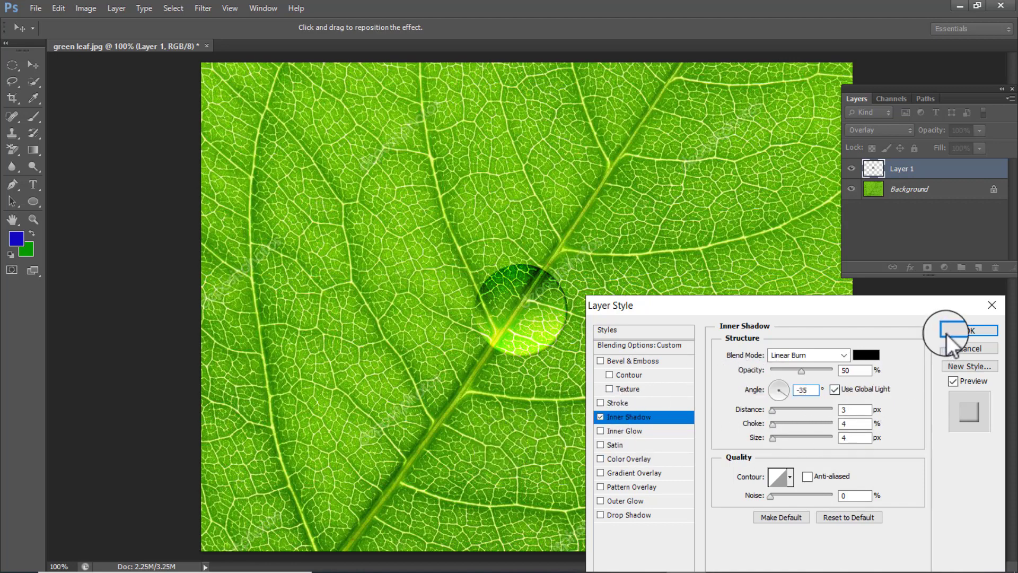
pyautogui.click(963, 329)
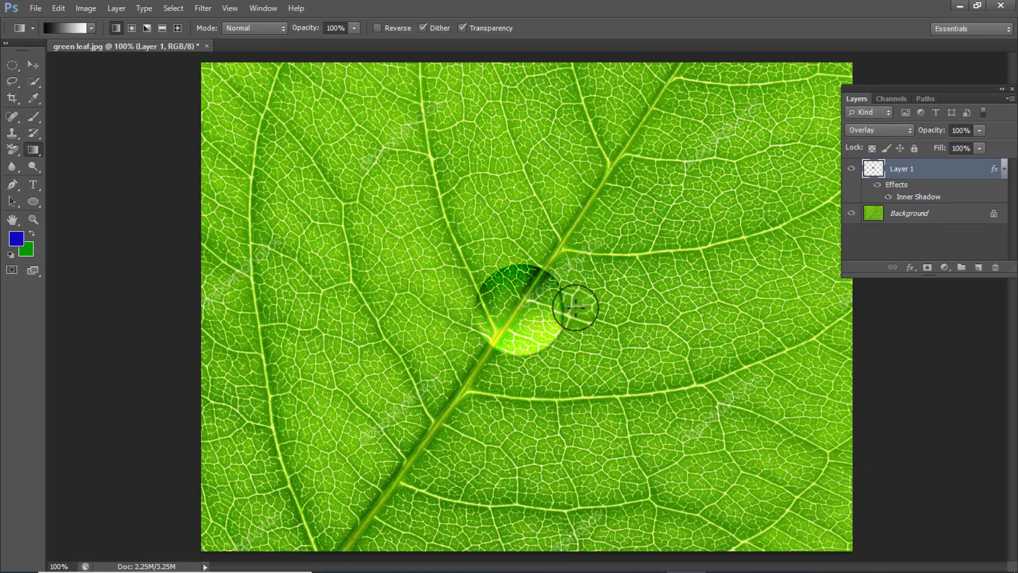
# Add a Drop Shadow in Linear Burn mode and start lowering its opacity
pyautogui.click(910, 267)
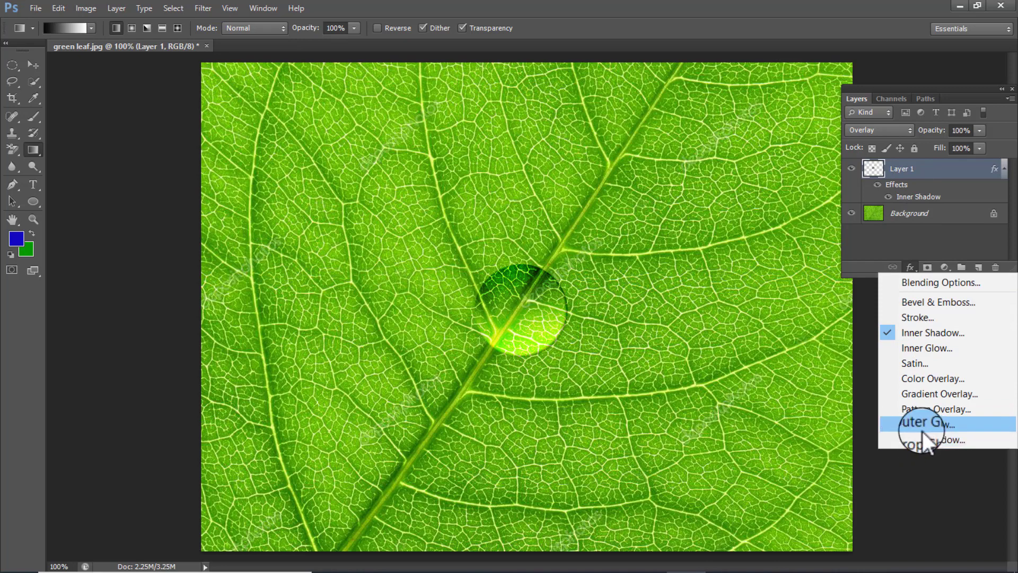
pyautogui.click(911, 439)
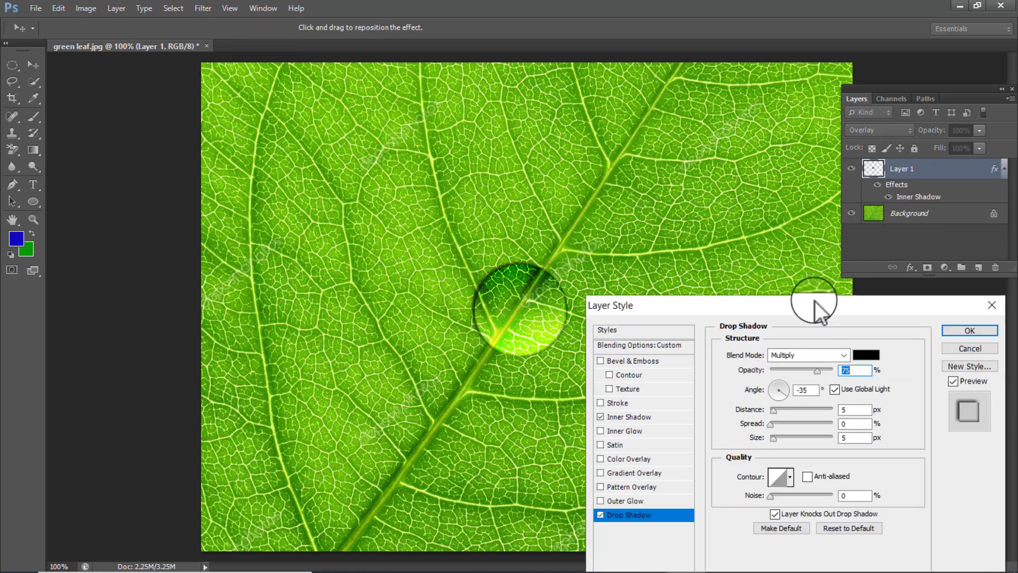
pyautogui.moveTo(828, 309); pyautogui.dragTo(818, 292)
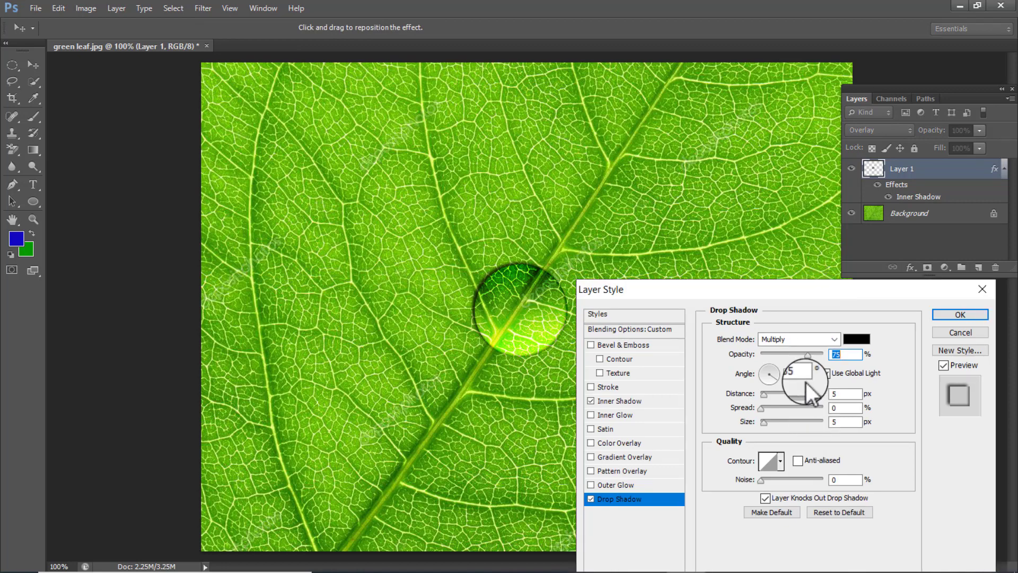
pyautogui.click(834, 339)
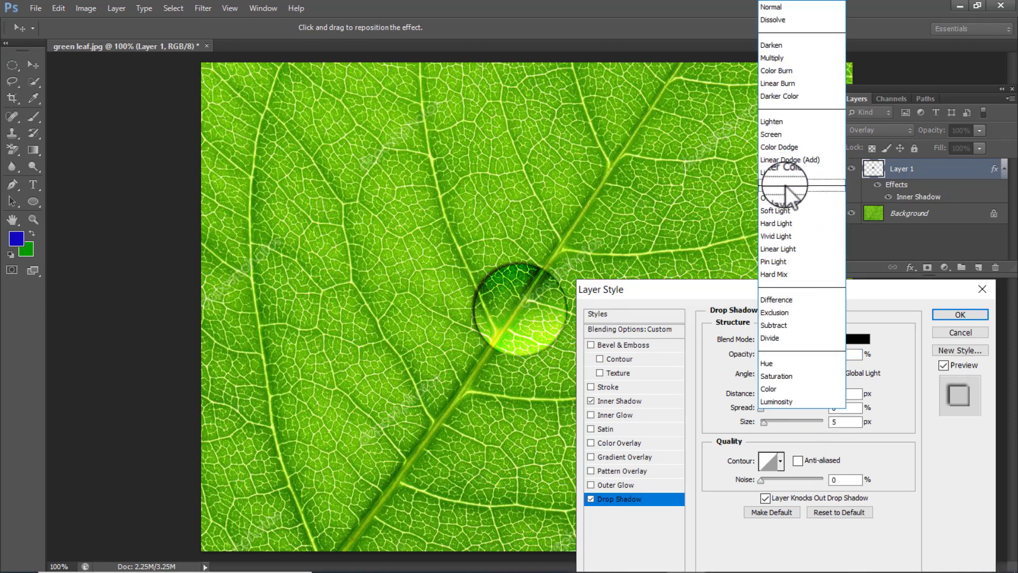
pyautogui.click(786, 84)
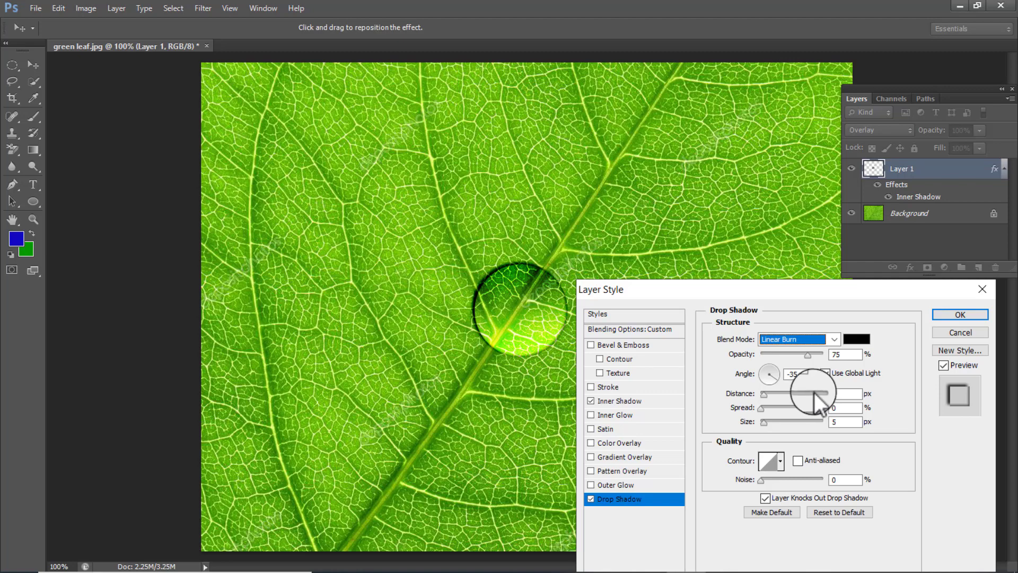
pyautogui.moveTo(808, 355); pyautogui.dragTo(793, 356)
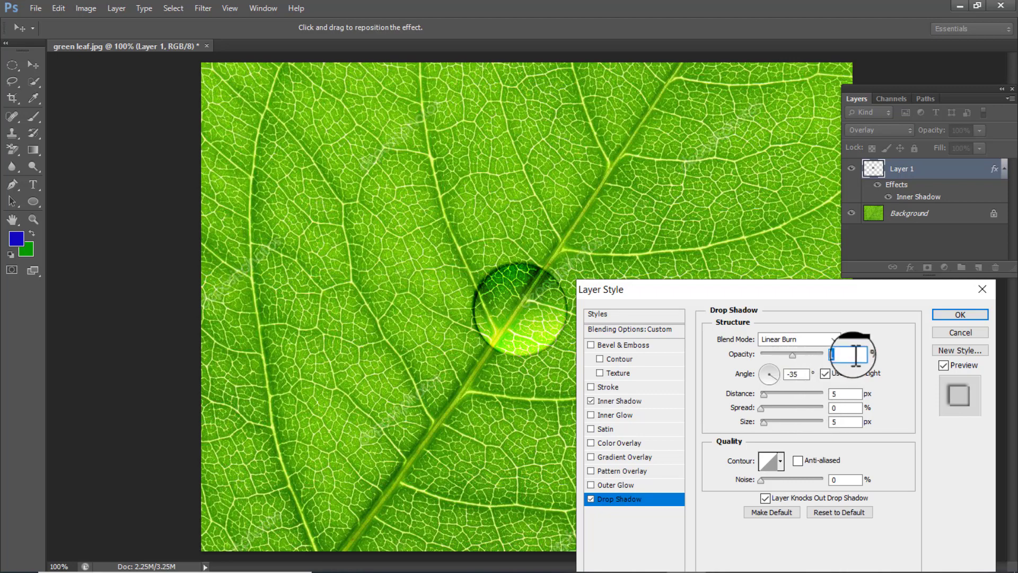
pyautogui.press('BackSpace')
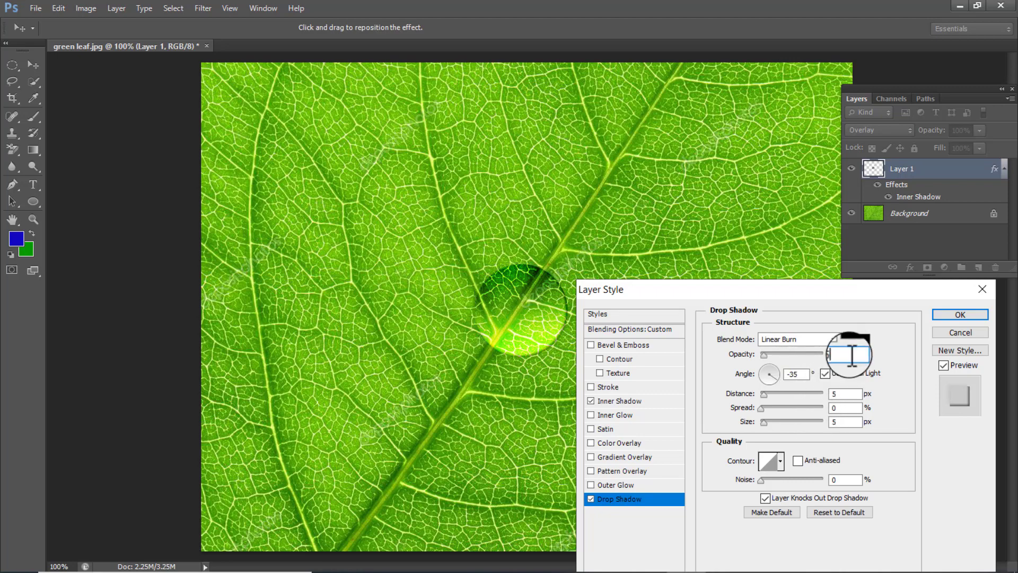
pyautogui.write('50')
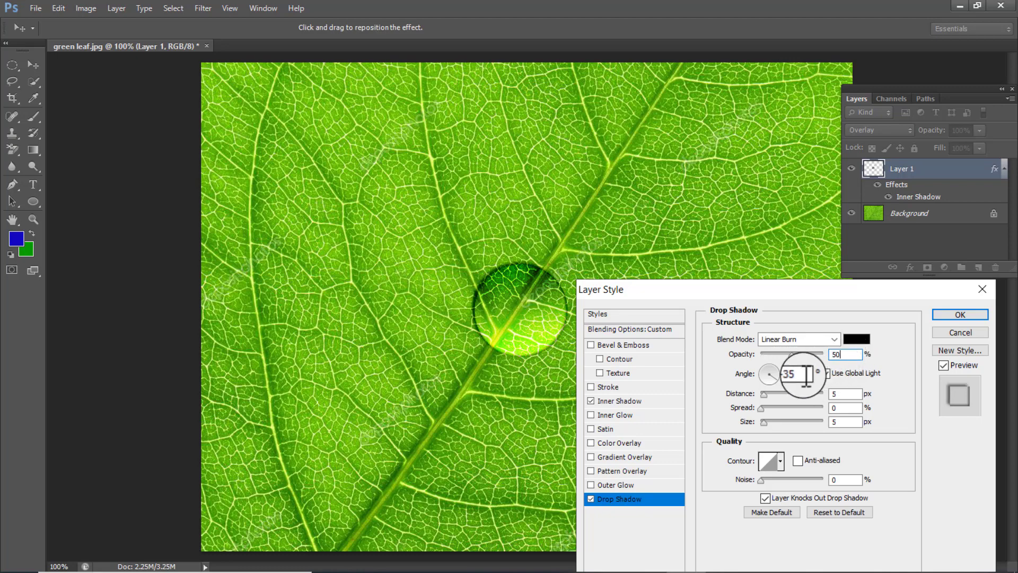
# Enter a 120° drop shadow angle with first values distance 7, size 8, spread 5
pyautogui.doubleClick(786, 374)
pyautogui.write('120')
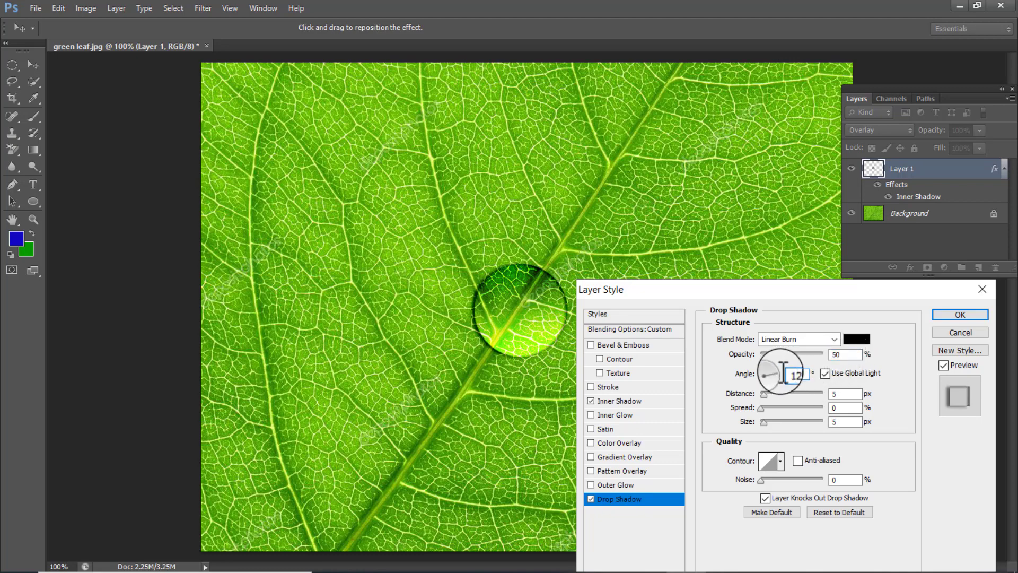
pyautogui.doubleClick(844, 393)
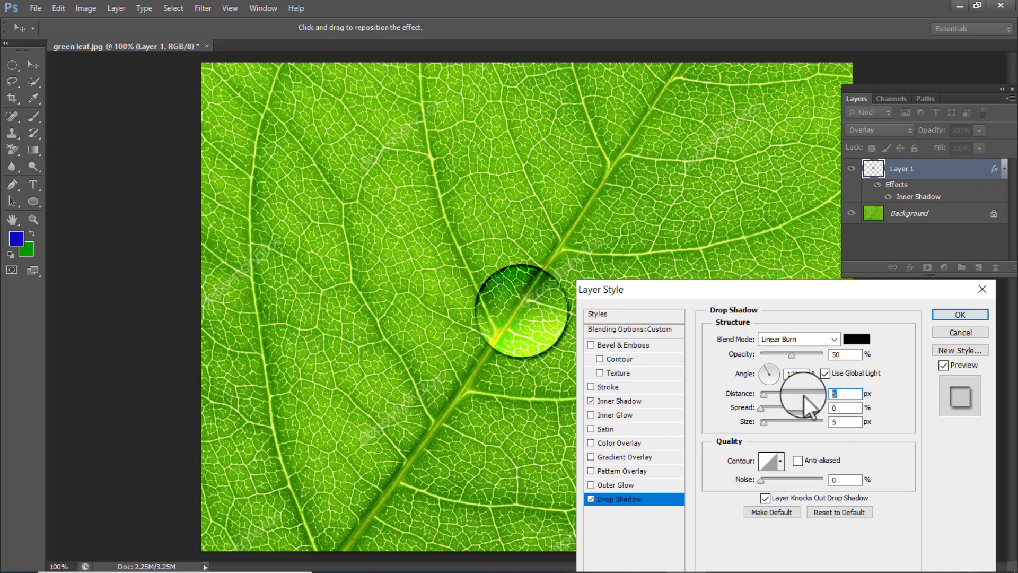
pyautogui.write('7')
pyautogui.doubleClick(844, 421)
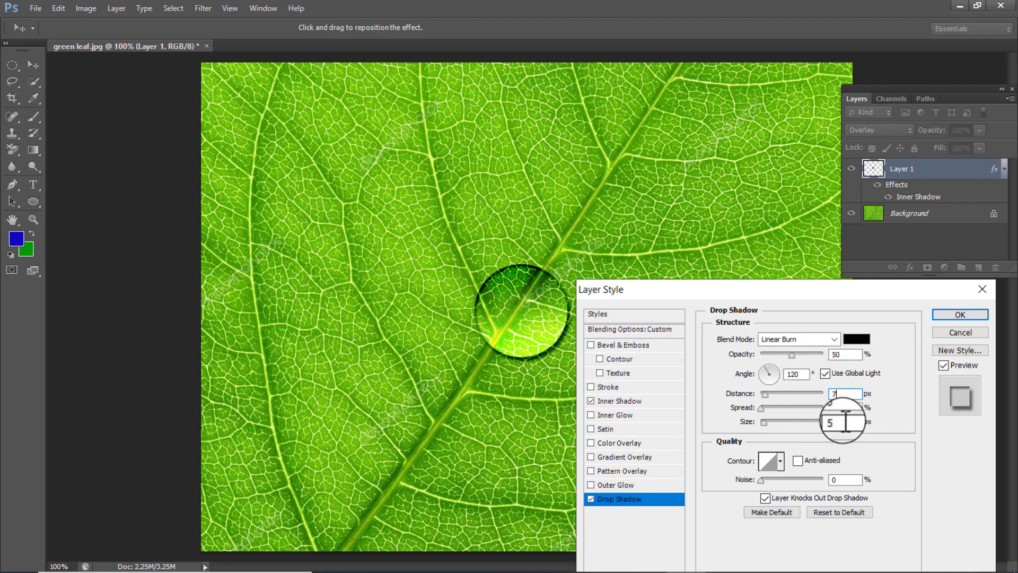
pyautogui.write('8')
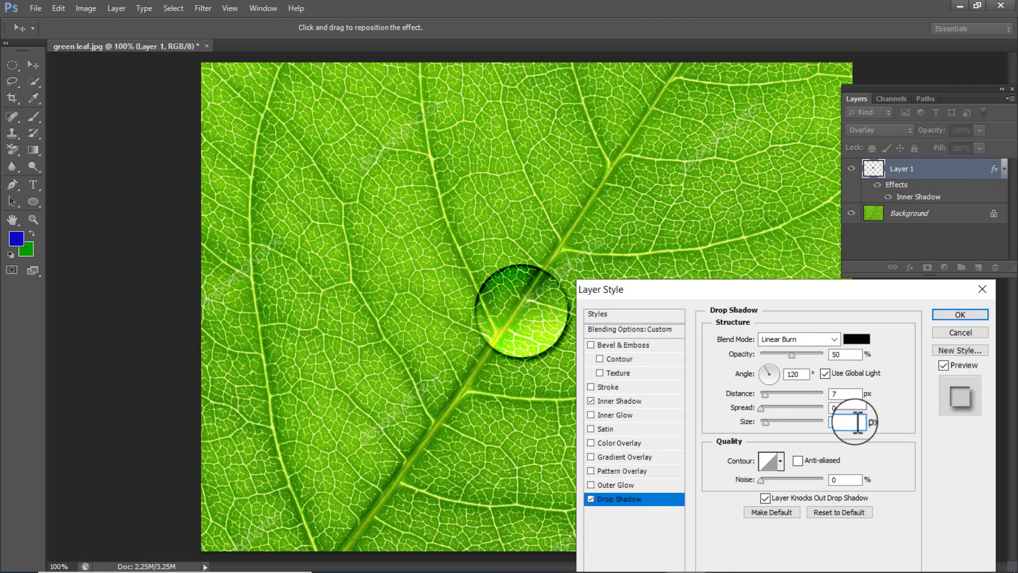
pyautogui.doubleClick(834, 407)
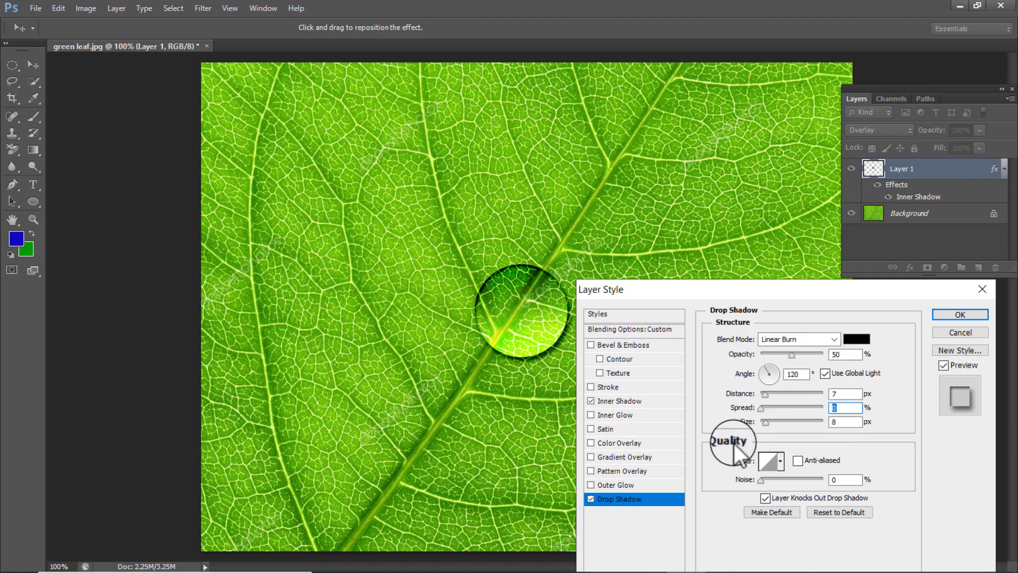
pyautogui.write('5')
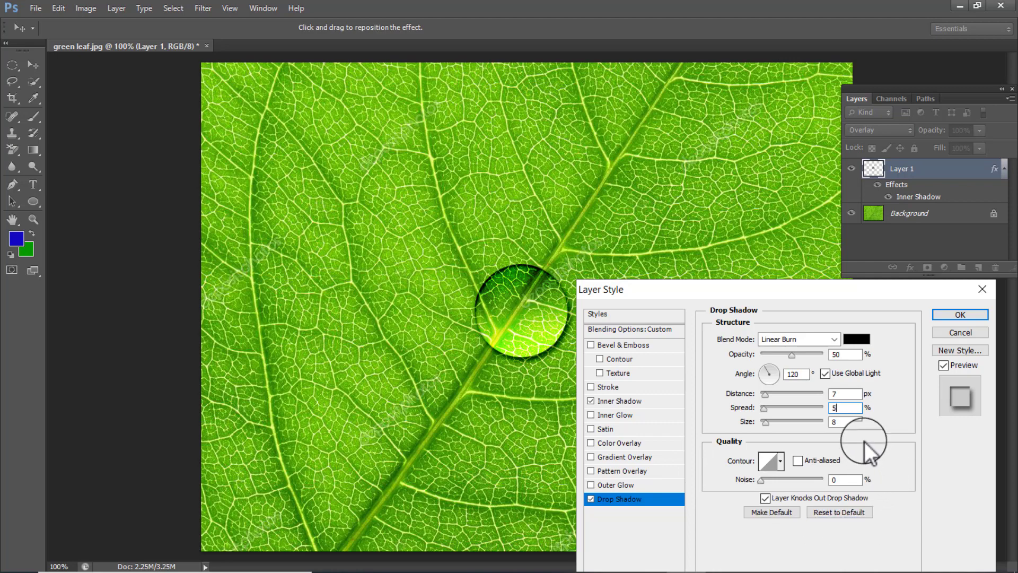
# Correct the drop shadow to spread 3, size 5, 39% opacity, disable Use Global Light, and apply
pyautogui.doubleClick(844, 393)
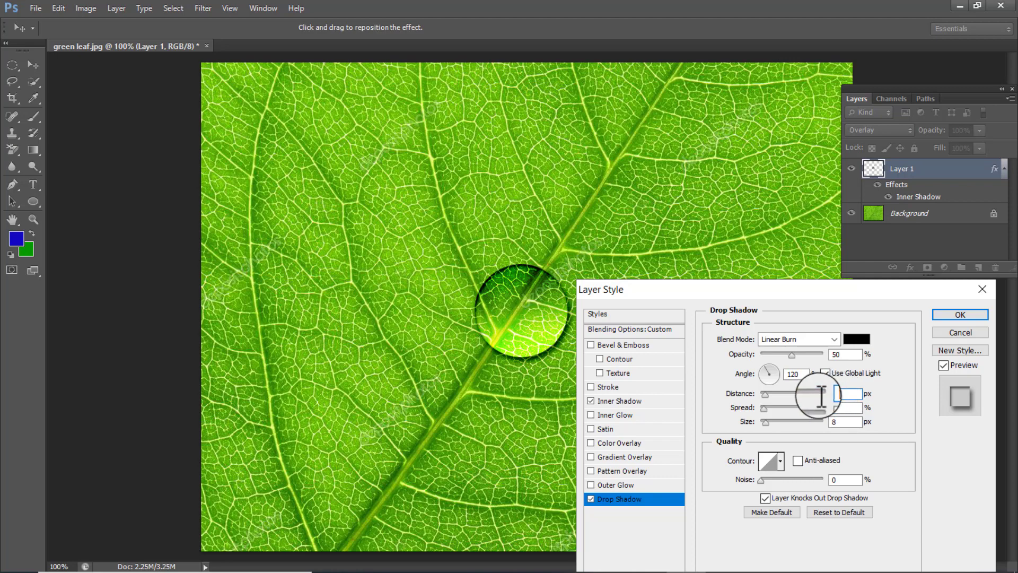
pyautogui.press('BackSpace')
pyautogui.write('1')
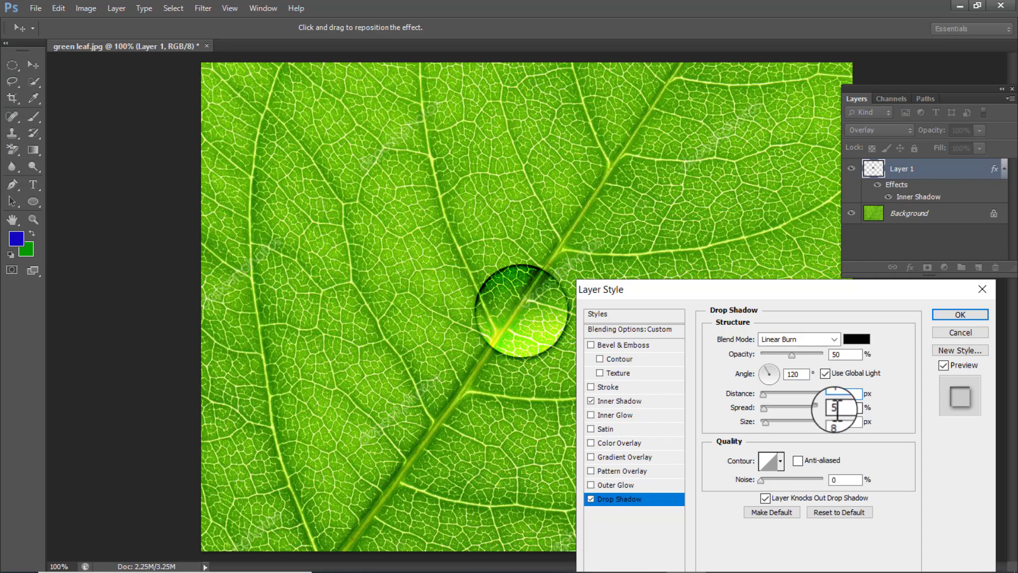
pyautogui.doubleClick(837, 407)
pyautogui.press('BackSpace')
pyautogui.write('3')
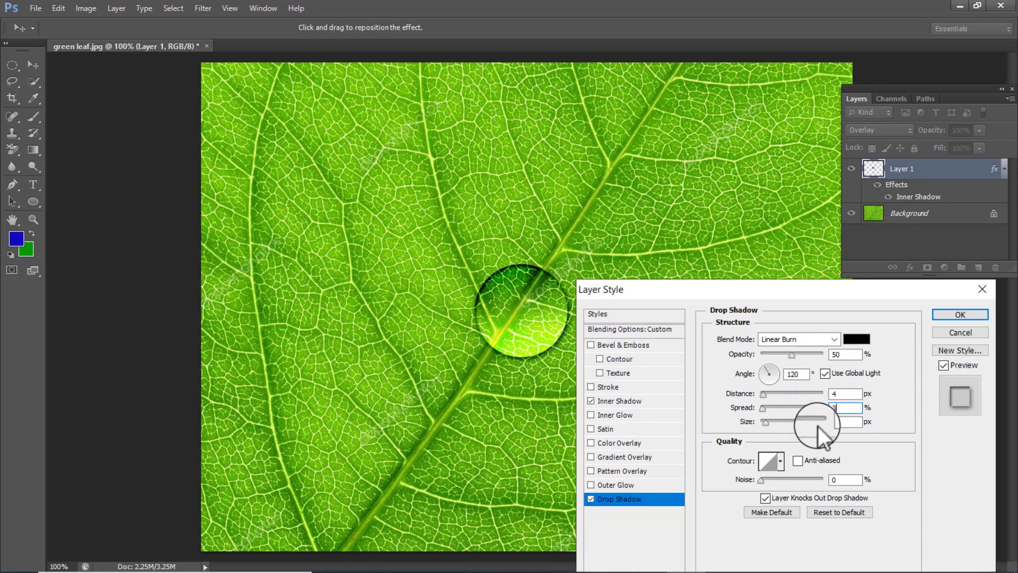
pyautogui.press('Tab')
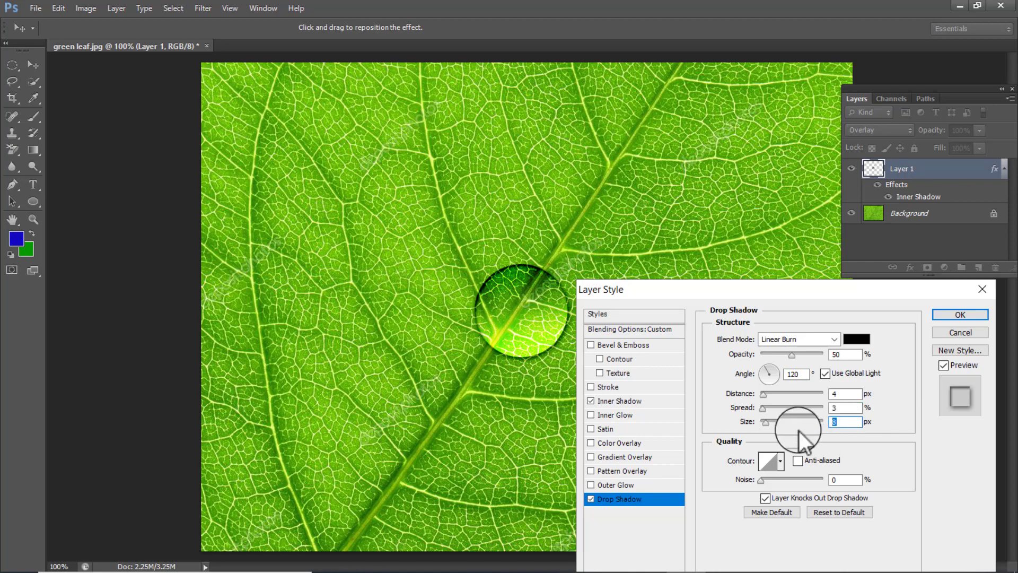
pyautogui.write('5')
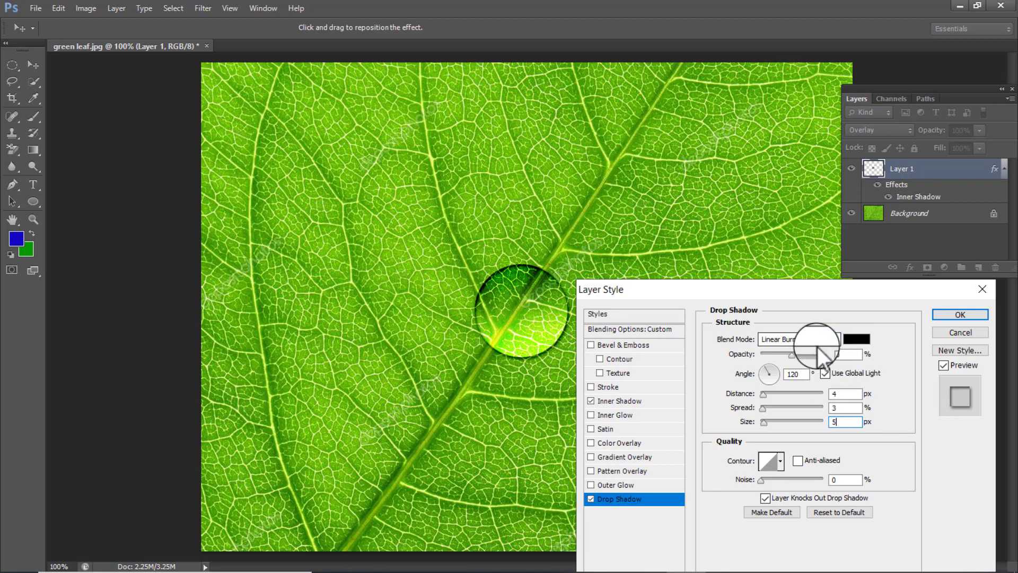
pyautogui.moveTo(789, 354); pyautogui.dragTo(788, 362)
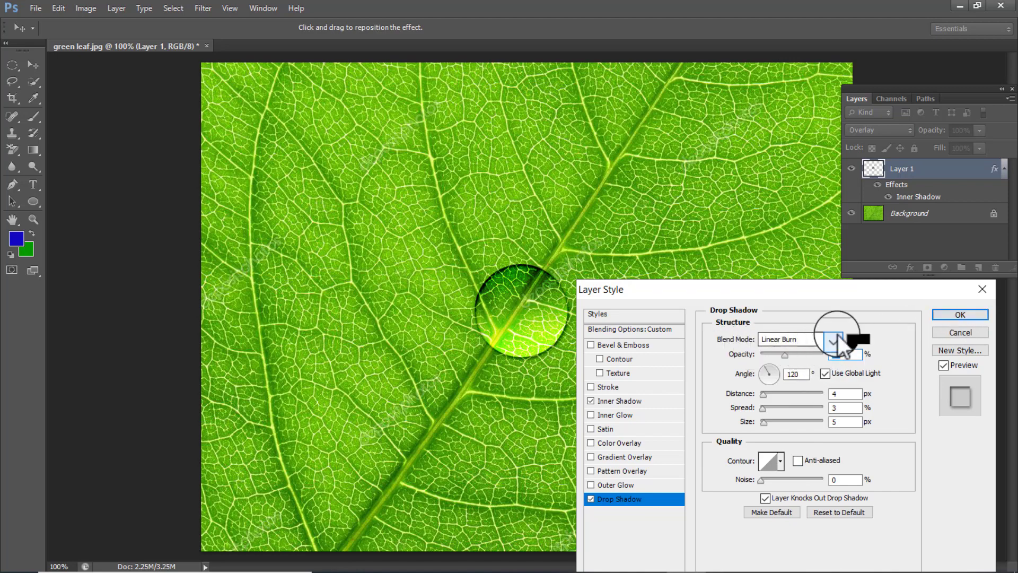
pyautogui.moveTo(795, 291); pyautogui.dragTo(773, 230)
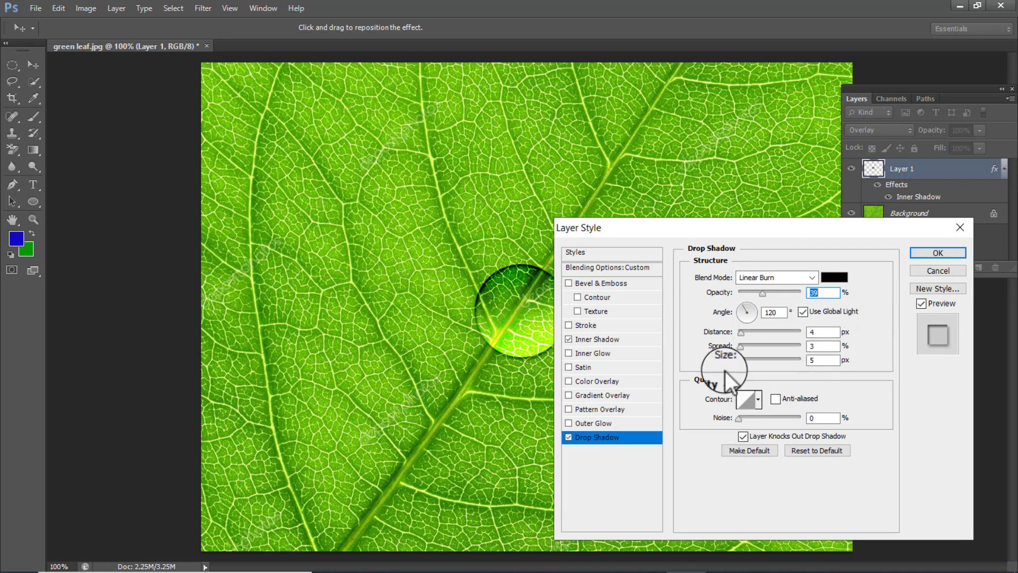
pyautogui.click(807, 314)
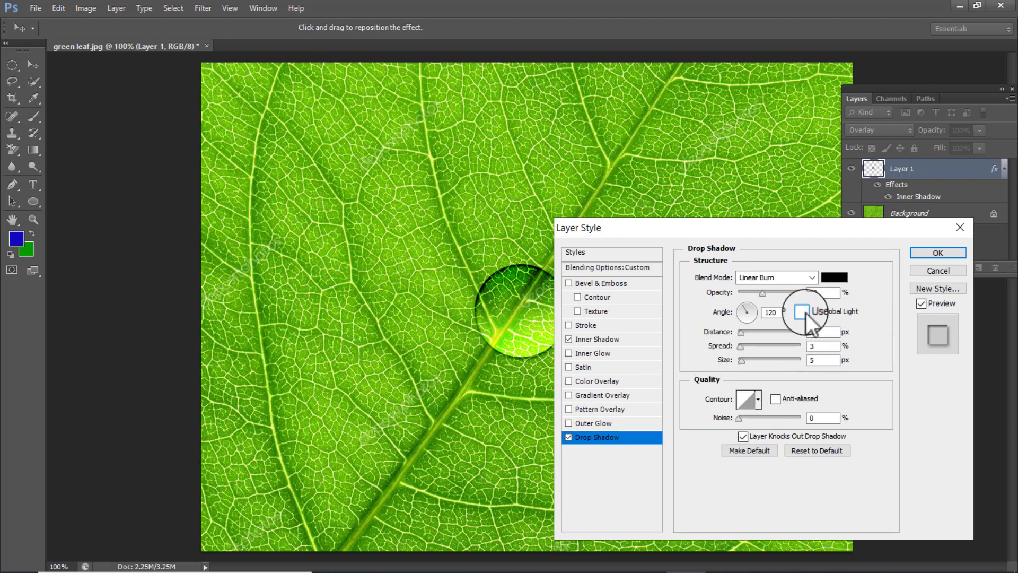
pyautogui.click(925, 252)
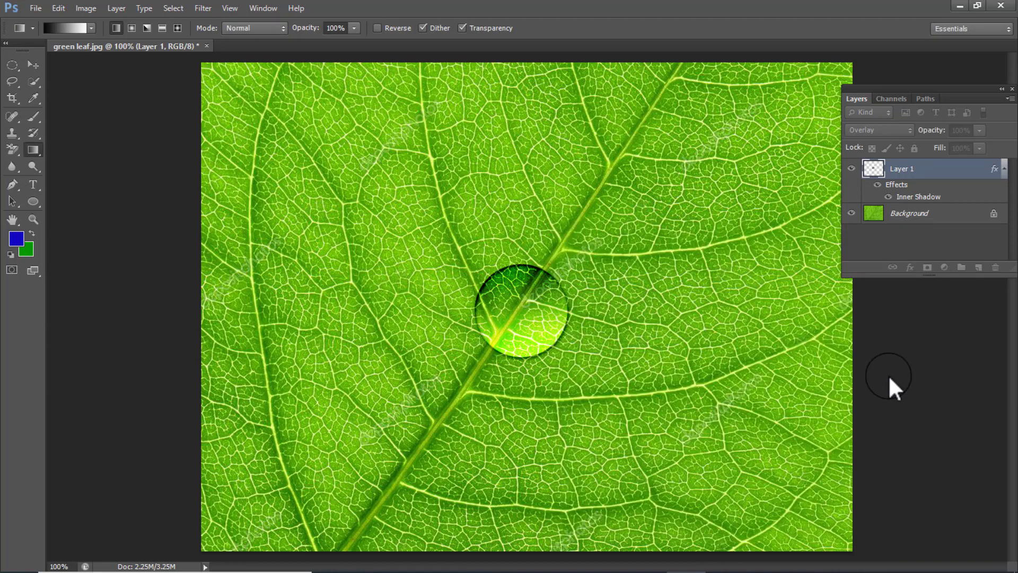
# Turn off Use Global Light on the droplet's Inner Shadow and reapply it
pyautogui.doubleClick(917, 197)
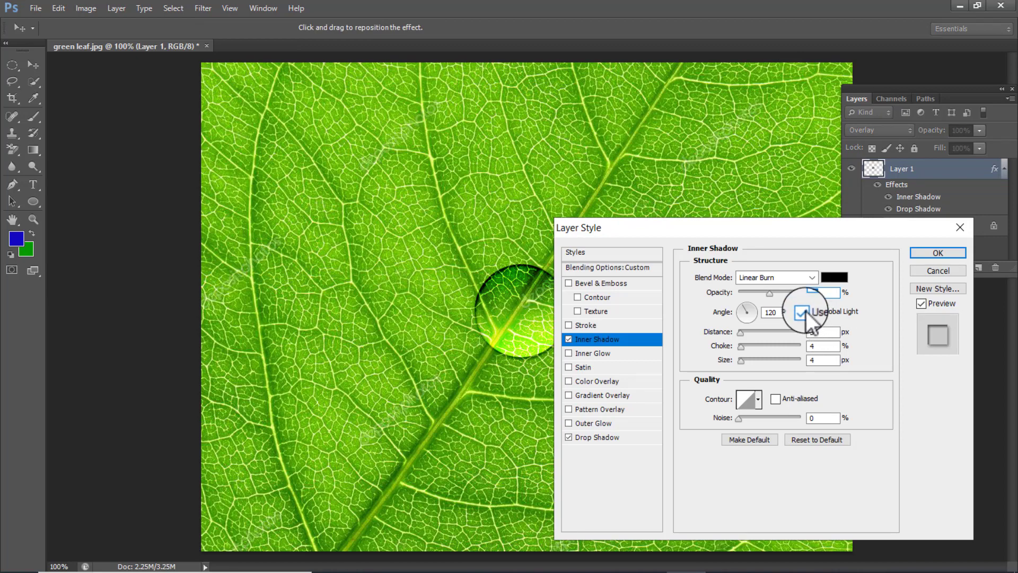
pyautogui.click(799, 312)
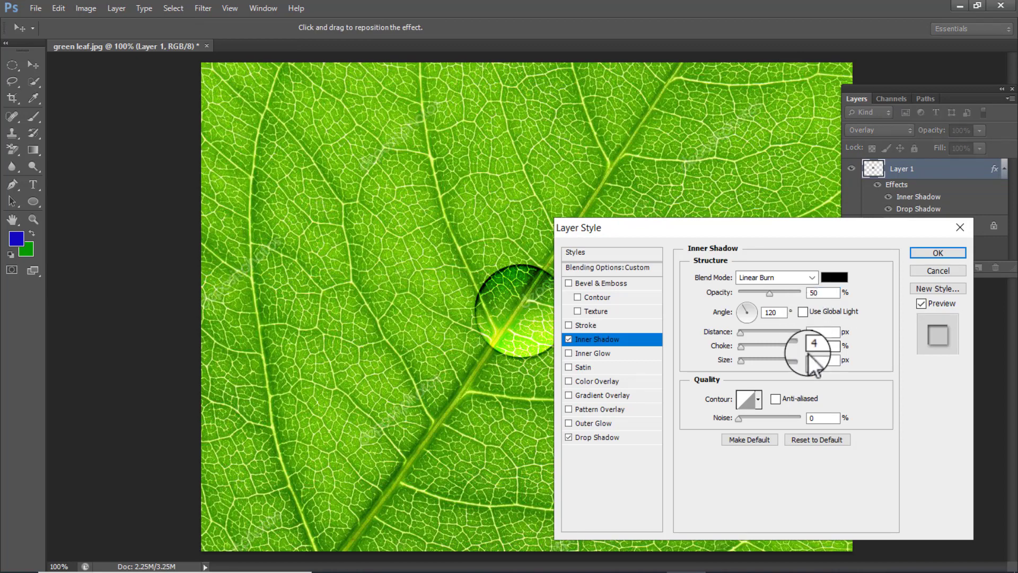
pyautogui.click(925, 253)
pyautogui.press('g')
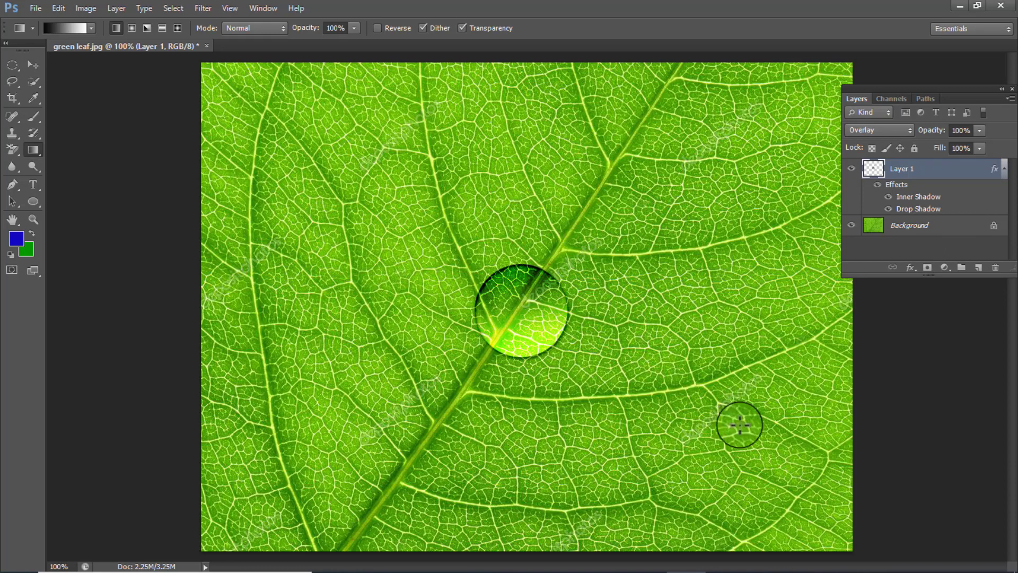
# Add a Pattern Overlay to the droplet with Overlay blend mode
pyautogui.click(911, 268)
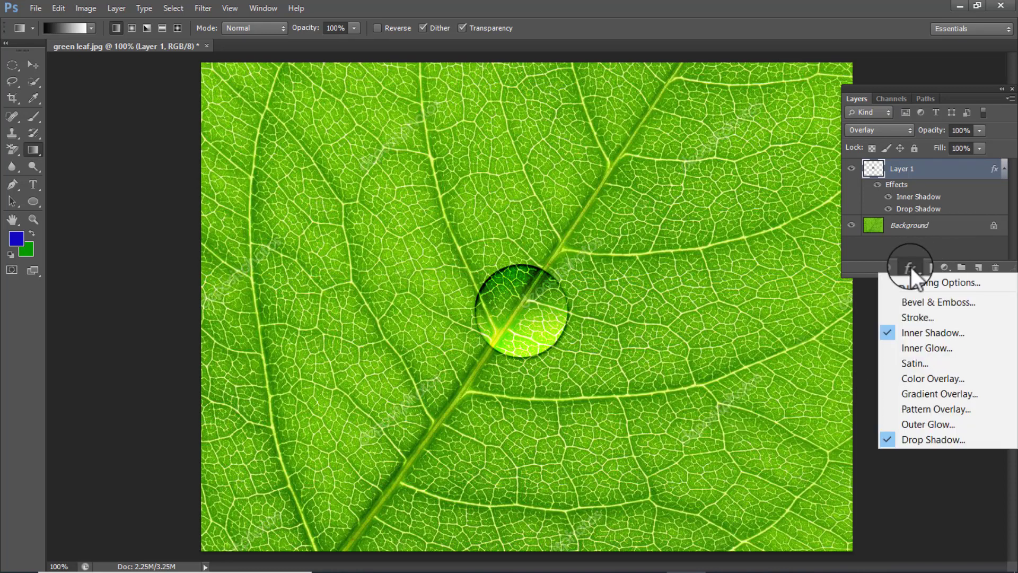
pyautogui.click(928, 407)
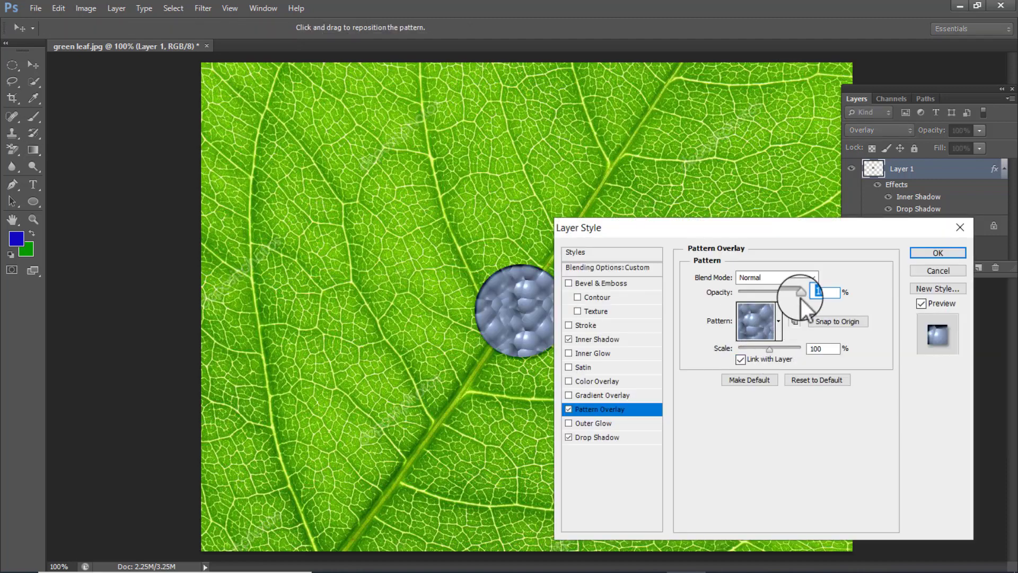
pyautogui.click(811, 278)
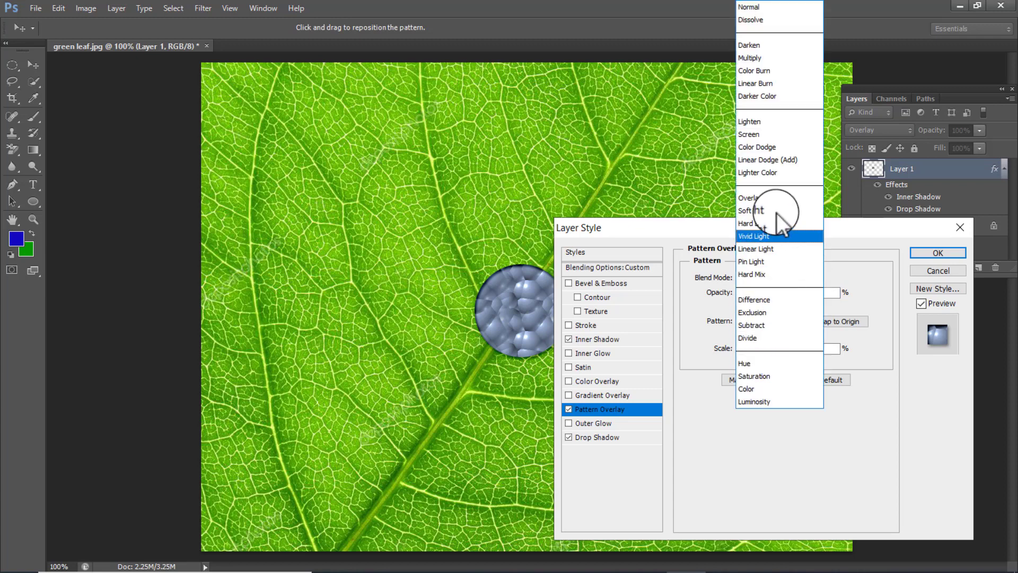
pyautogui.click(763, 199)
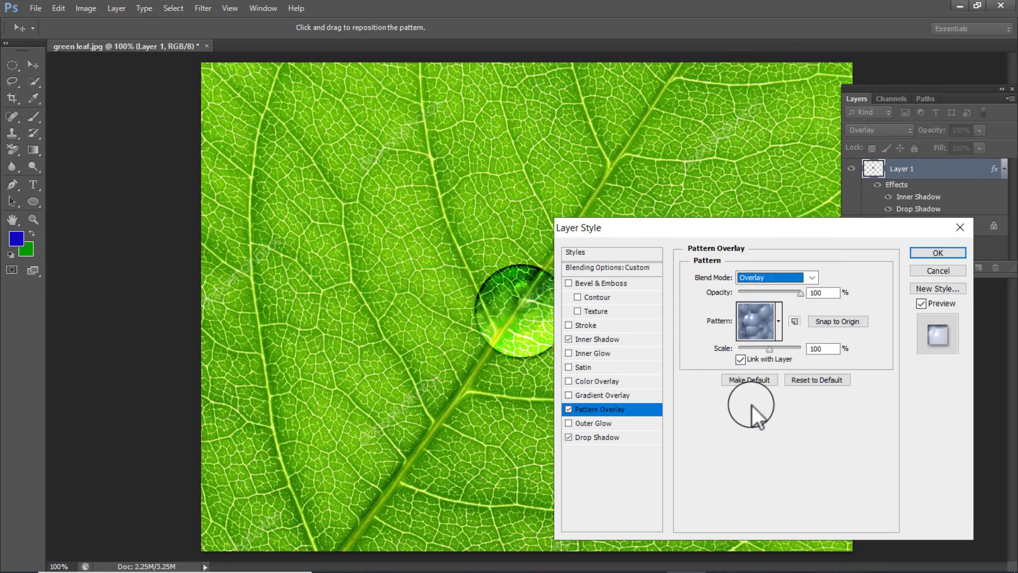
# Replace the pattern presets with the Color Paper pattern set
pyautogui.click(779, 321)
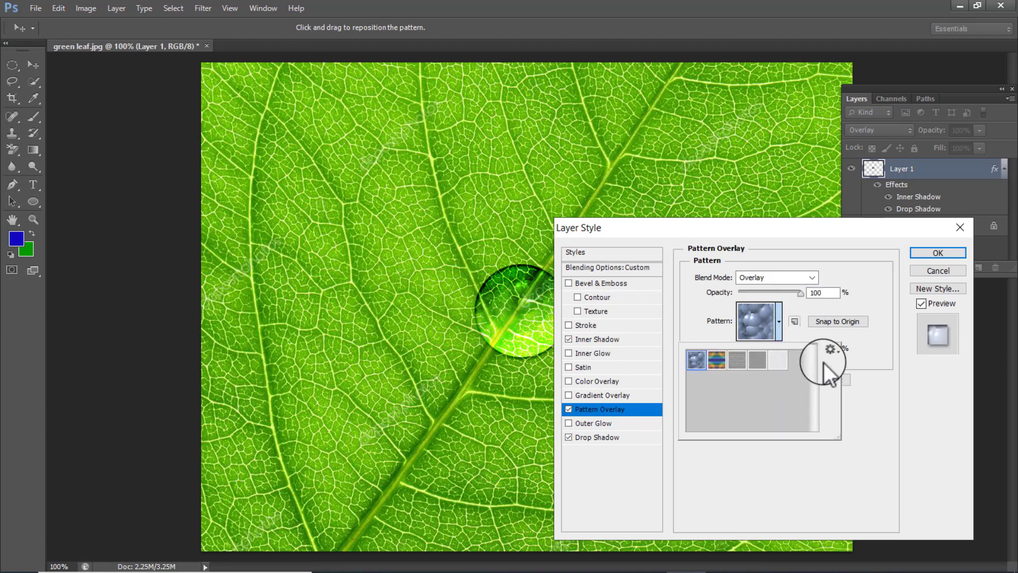
pyautogui.click(828, 353)
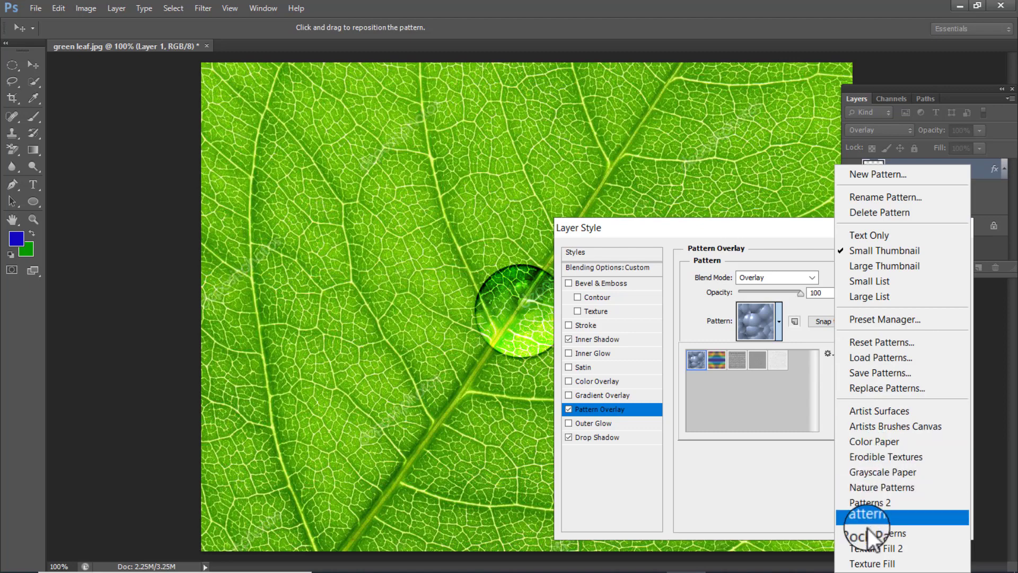
pyautogui.click(883, 444)
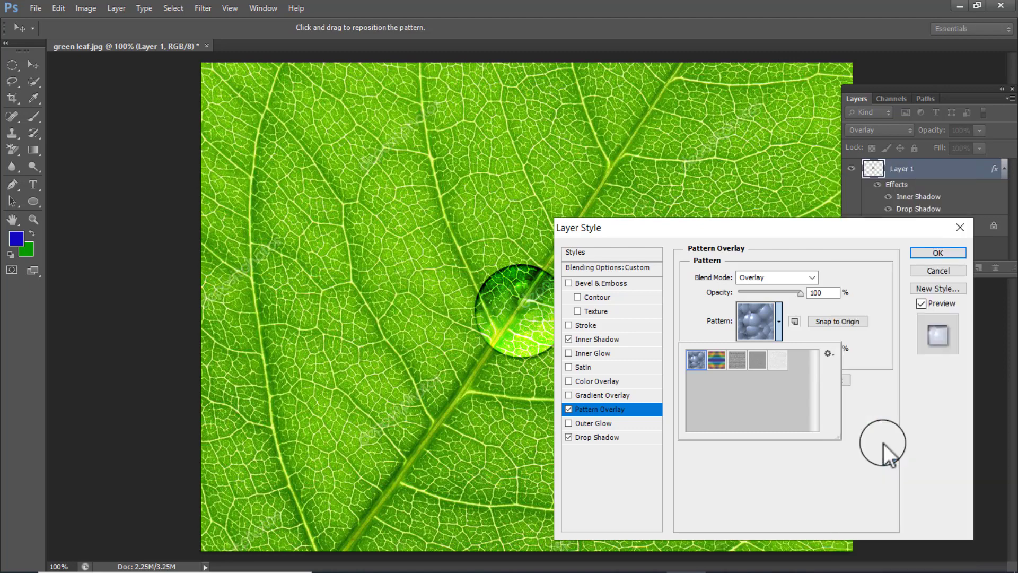
pyautogui.click(466, 226)
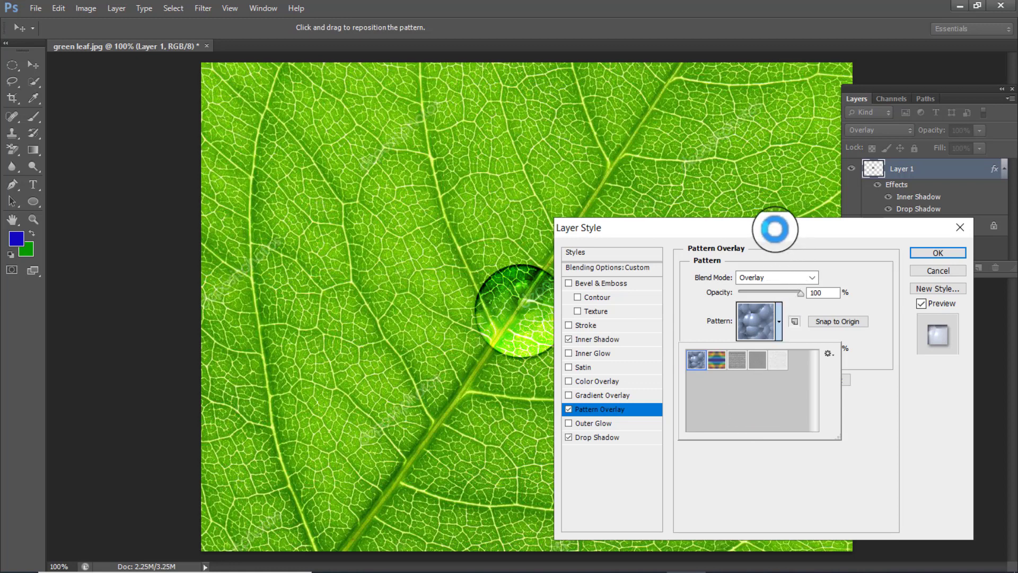
# Preview several Color Paper patterns (tan, brown, navy, steel-blue, lavender) on the droplet
pyautogui.moveTo(756, 230); pyautogui.dragTo(769, 163)
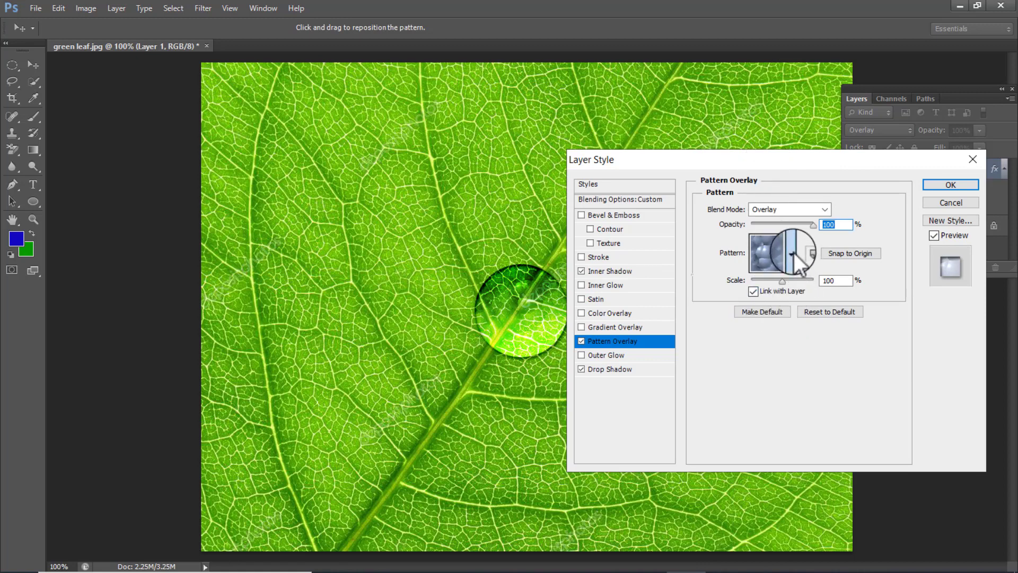
pyautogui.click(791, 253)
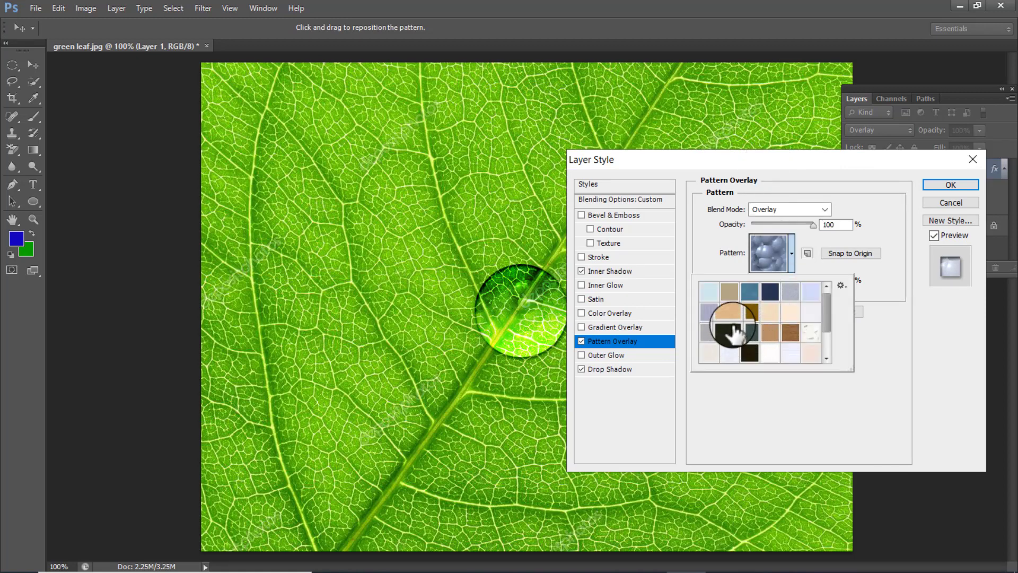
pyautogui.click(730, 311)
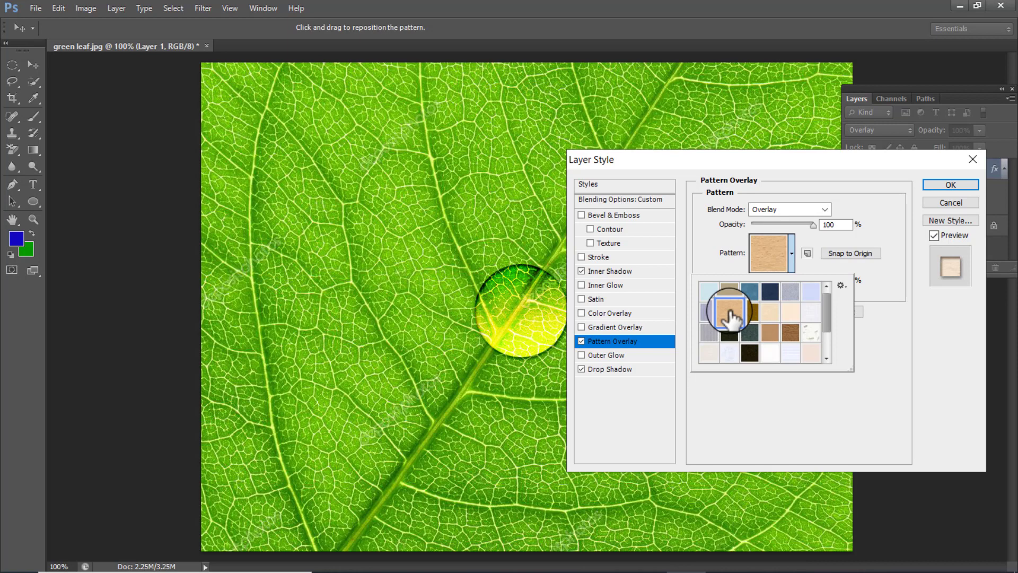
pyautogui.moveTo(495, 318)
pyautogui.mouseDown()
pyautogui.moveTo(529, 310)
pyautogui.moveTo(556, 244)
pyautogui.mouseUp()
pyautogui.click(815, 352)
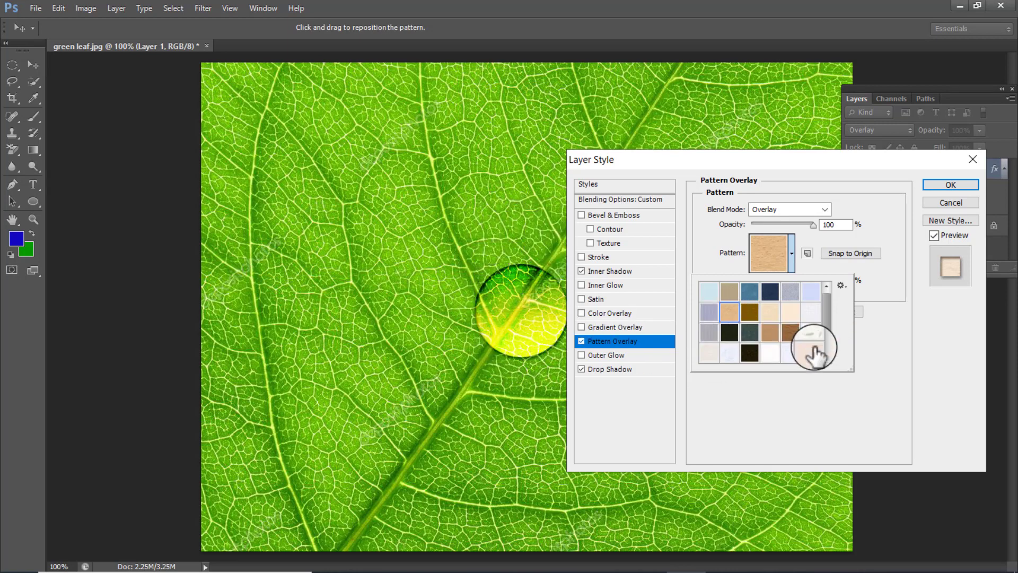
pyautogui.click(790, 331)
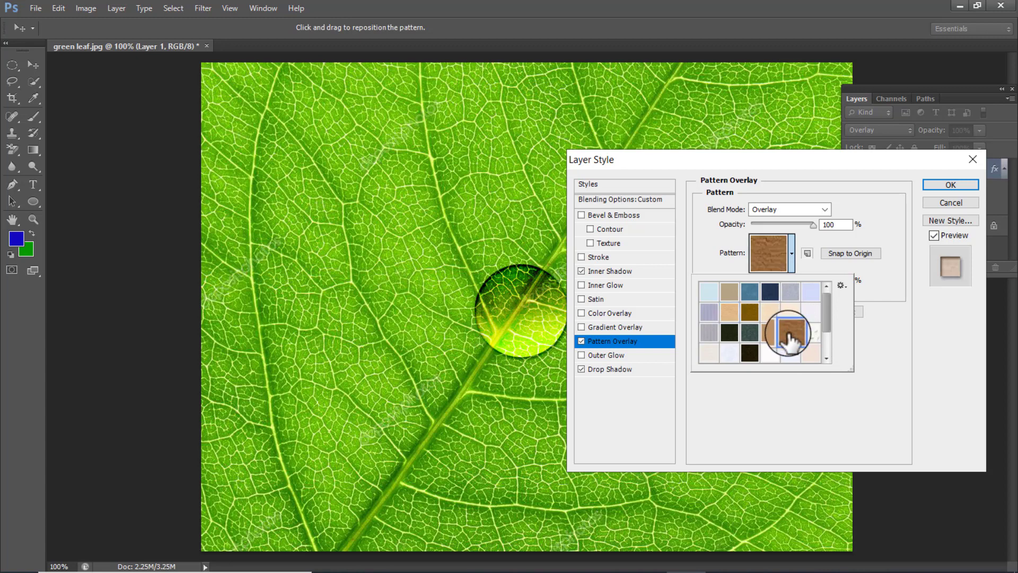
pyautogui.click(769, 292)
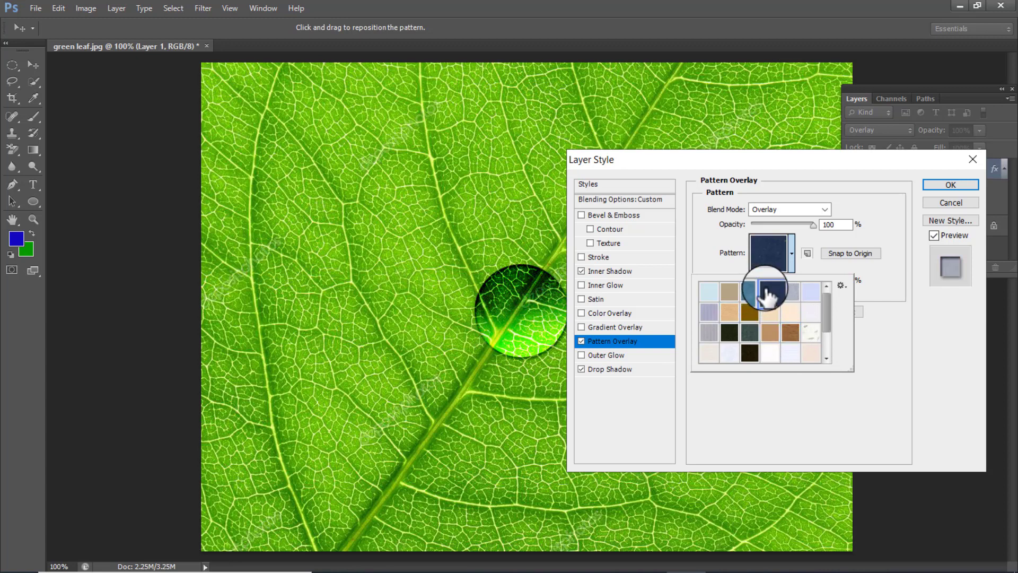
pyautogui.click(749, 290)
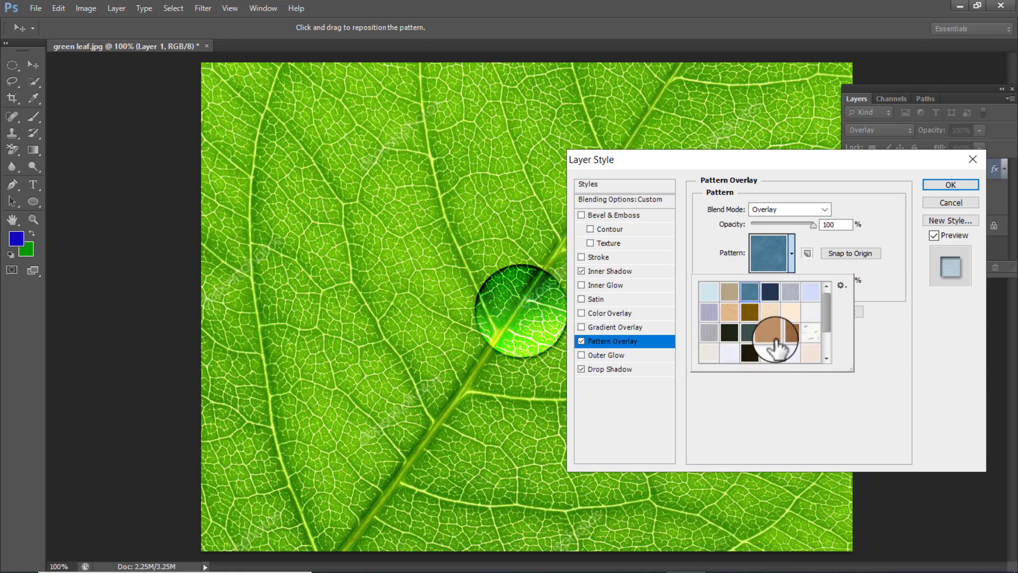
pyautogui.click(709, 313)
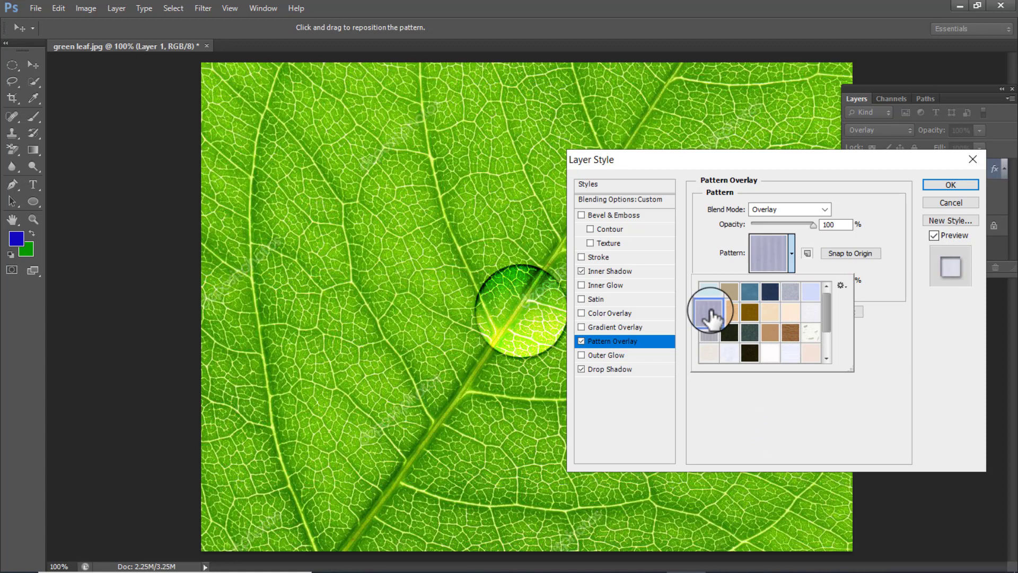
# Choose the grey paper pattern at 35% opacity and 81% scale, and apply the style
pyautogui.click(710, 333)
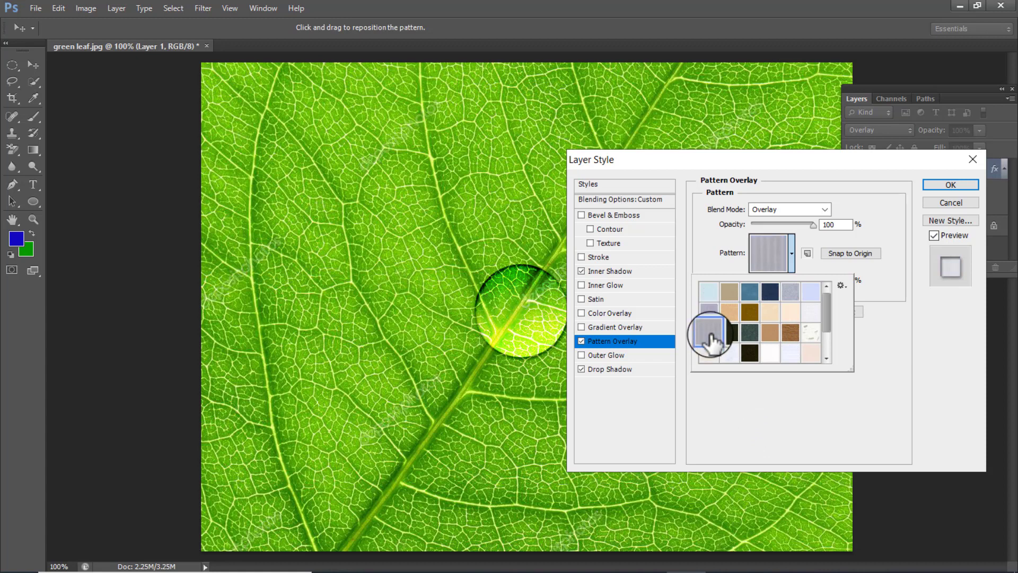
pyautogui.moveTo(811, 225)
pyautogui.mouseDown()
pyautogui.moveTo(756, 234)
pyautogui.moveTo(772, 234)
pyautogui.mouseUp()
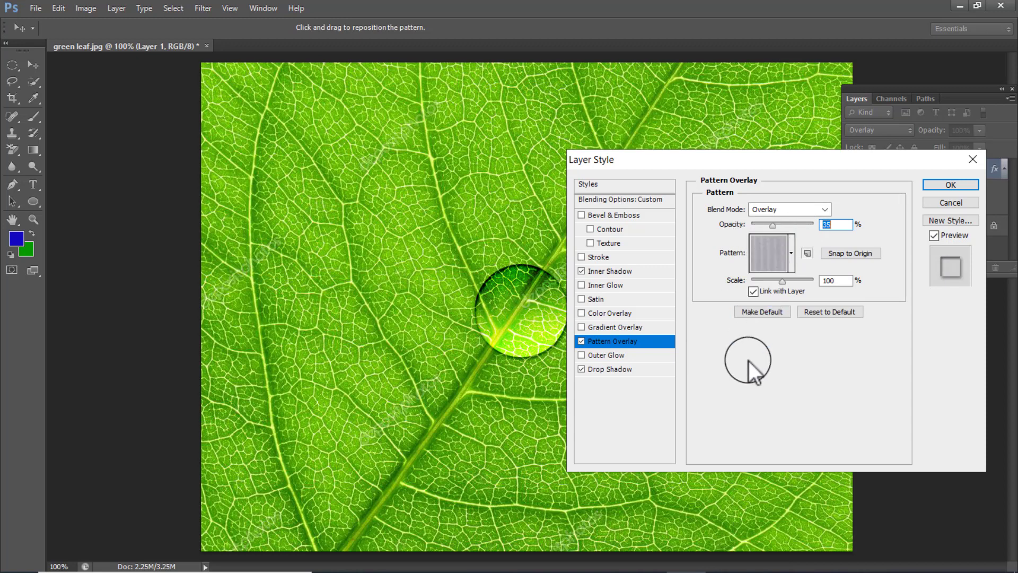
pyautogui.moveTo(782, 281)
pyautogui.mouseDown()
pyautogui.moveTo(753, 284)
pyautogui.moveTo(801, 282)
pyautogui.moveTo(779, 283)
pyautogui.mouseUp()
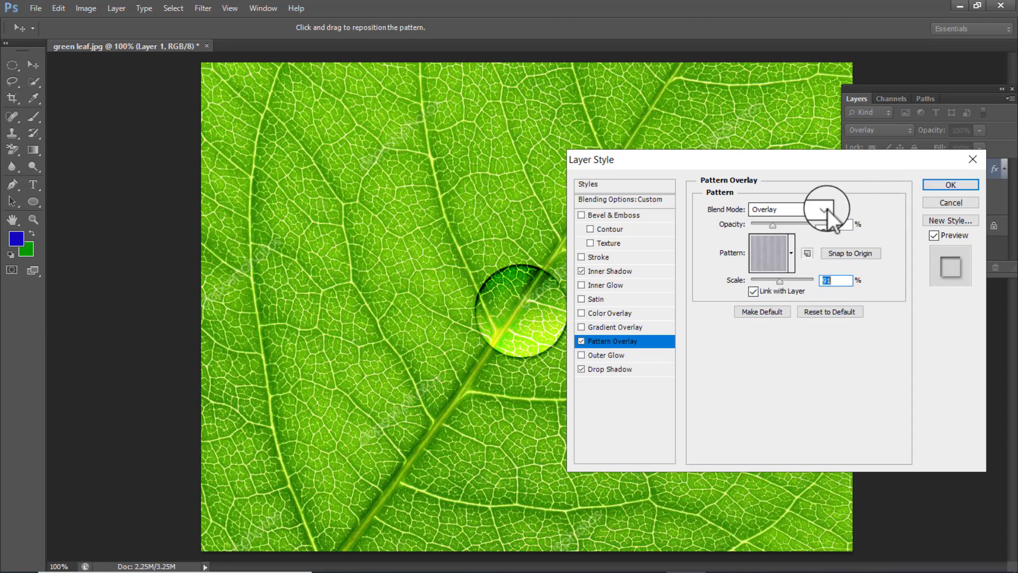
pyautogui.click(939, 185)
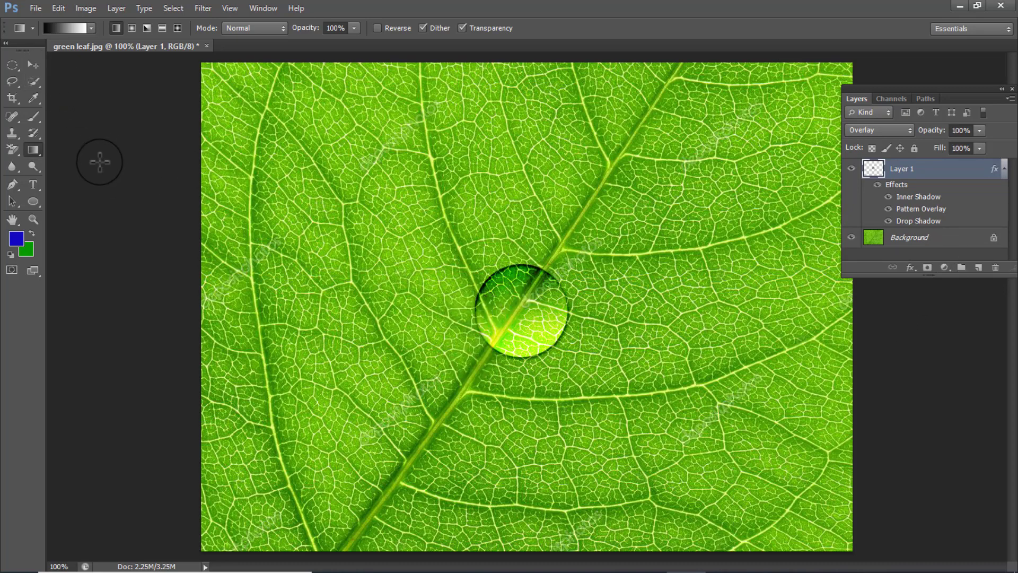
# With the Move tool, reselect the droplet's Layer 1 on the canvas
pyautogui.click(32, 63)
pyautogui.click(507, 297)
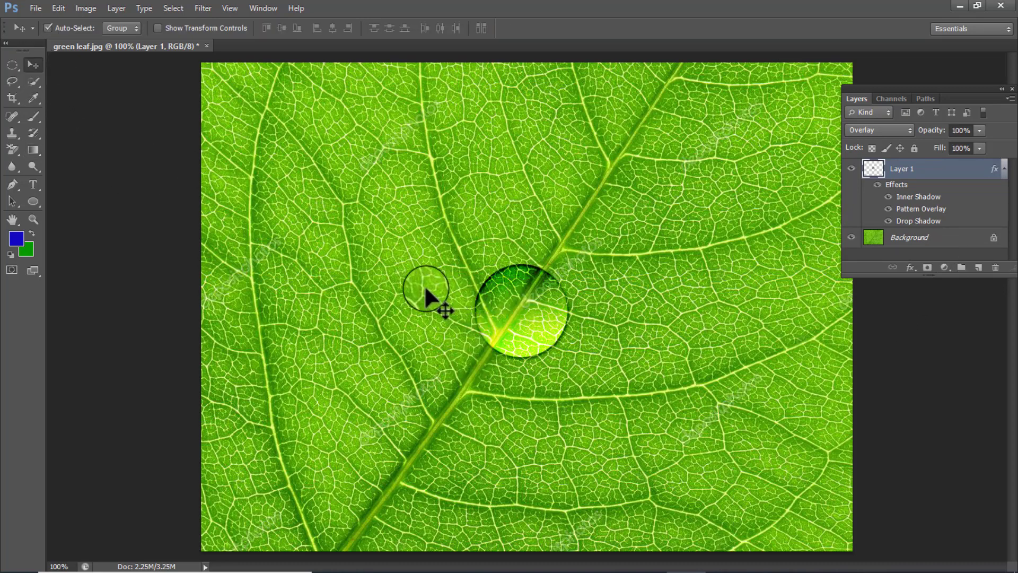
pyautogui.click(540, 348)
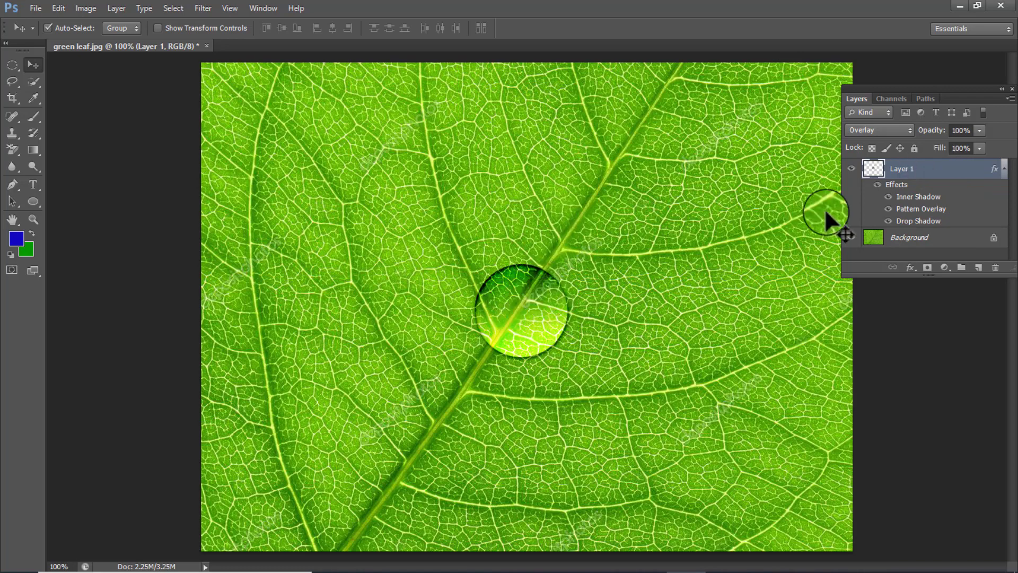
pyautogui.click(927, 241)
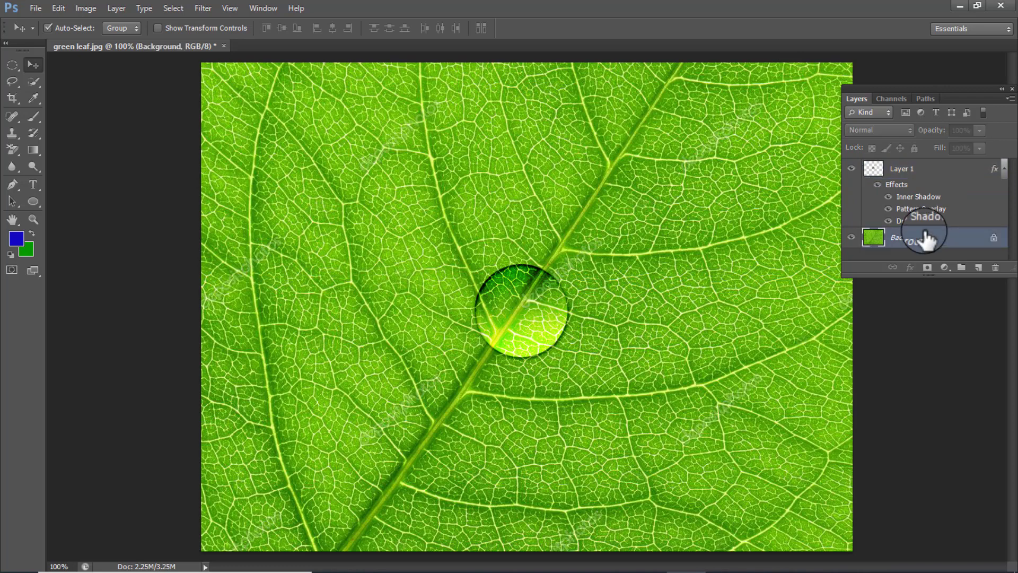
pyautogui.click(912, 169)
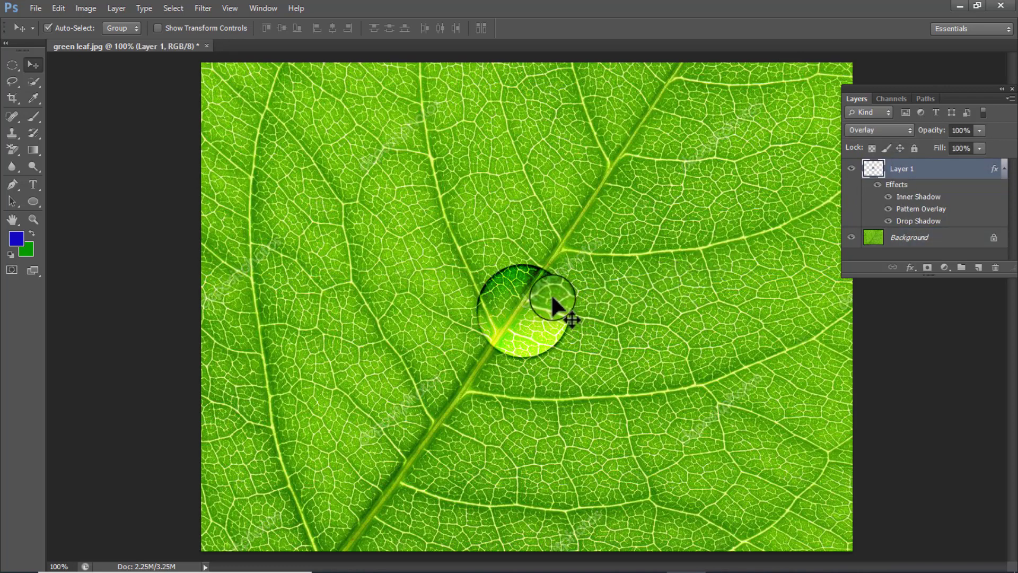
pyautogui.moveTo(541, 269)
pyautogui.mouseDown()
pyautogui.moveTo(539, 295)
pyautogui.moveTo(510, 275)
pyautogui.mouseUp()
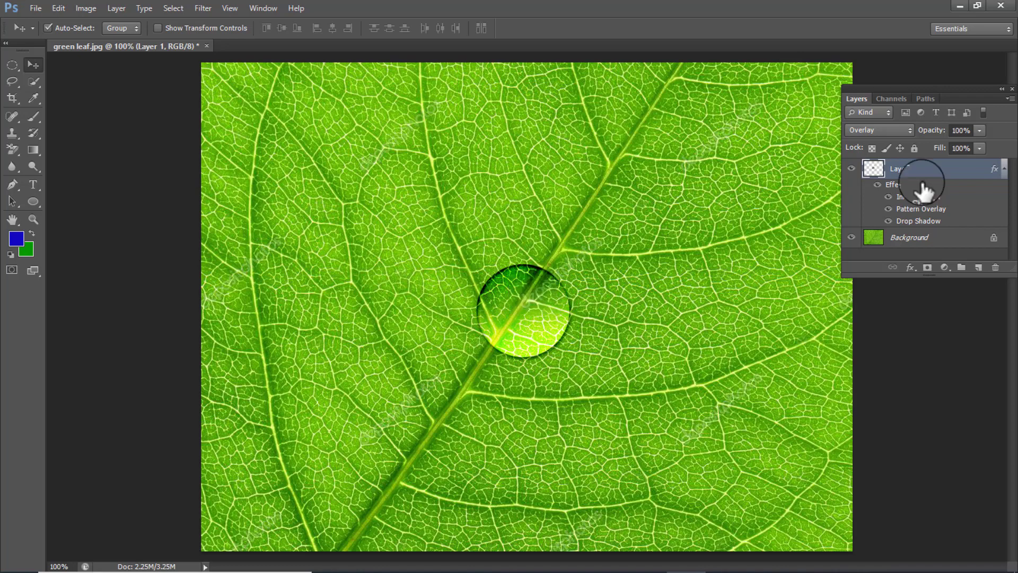
pyautogui.click(540, 300)
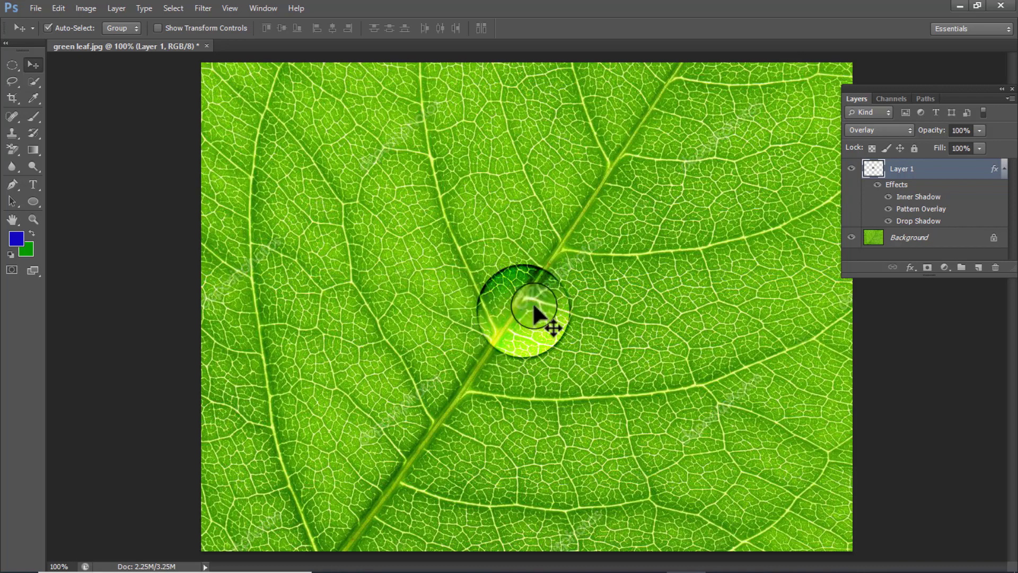
# Shift-nudge the droplet down onto the vein and Alt-drag a copy up and right
pyautogui.hotkey('shift', 'Up')
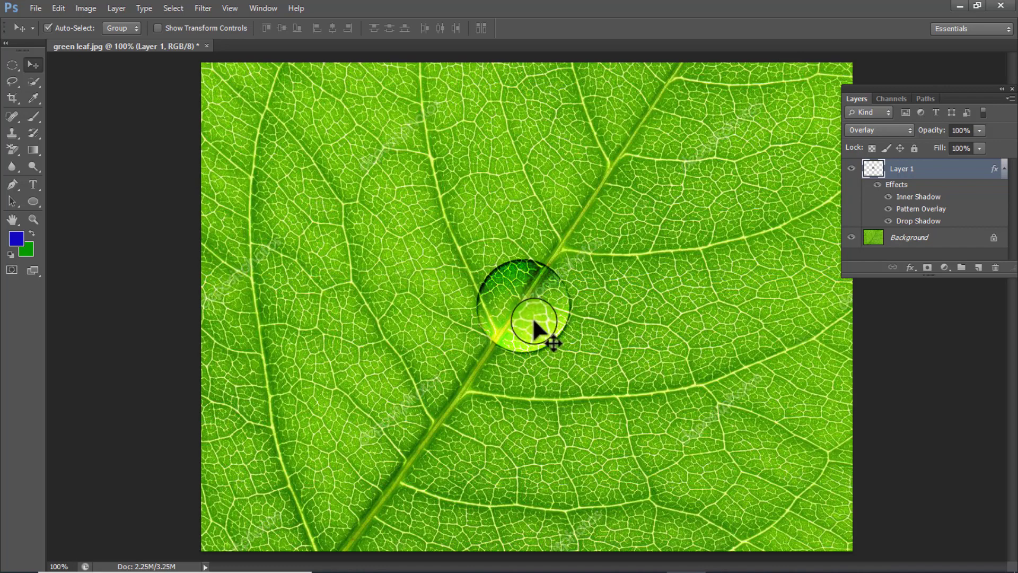
pyautogui.hotkey('shift', 'Down')
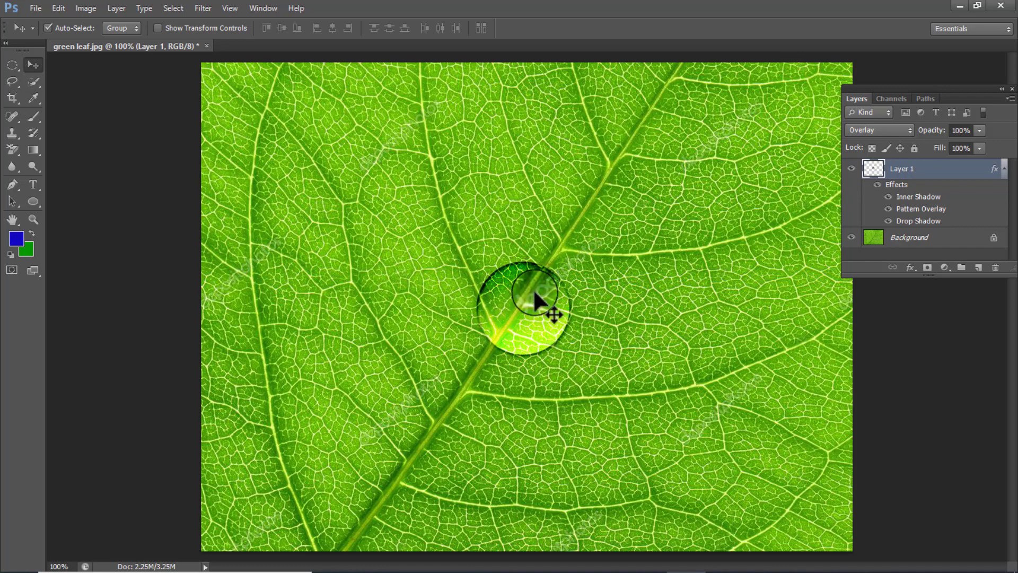
pyautogui.hotkey('shift', 'Down')
pyautogui.hotkey('shift', 'Down')
pyautogui.hotkey('shift', 'Down')
pyautogui.hotkey('shift', 'Down')
pyautogui.hotkey('shift', 'Down')
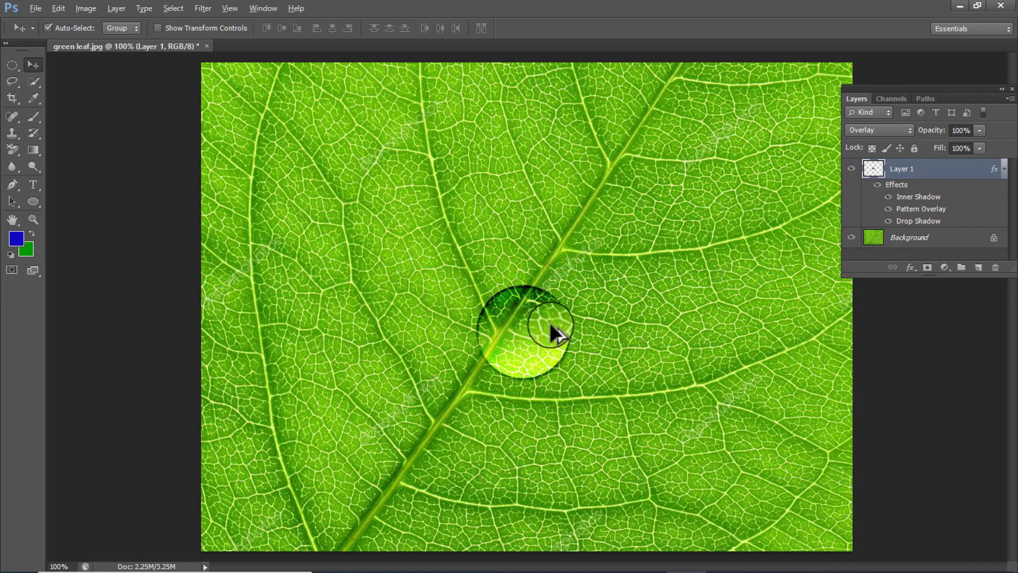
pyautogui.moveTo(607, 298); pyautogui.dragTo(606, 297)
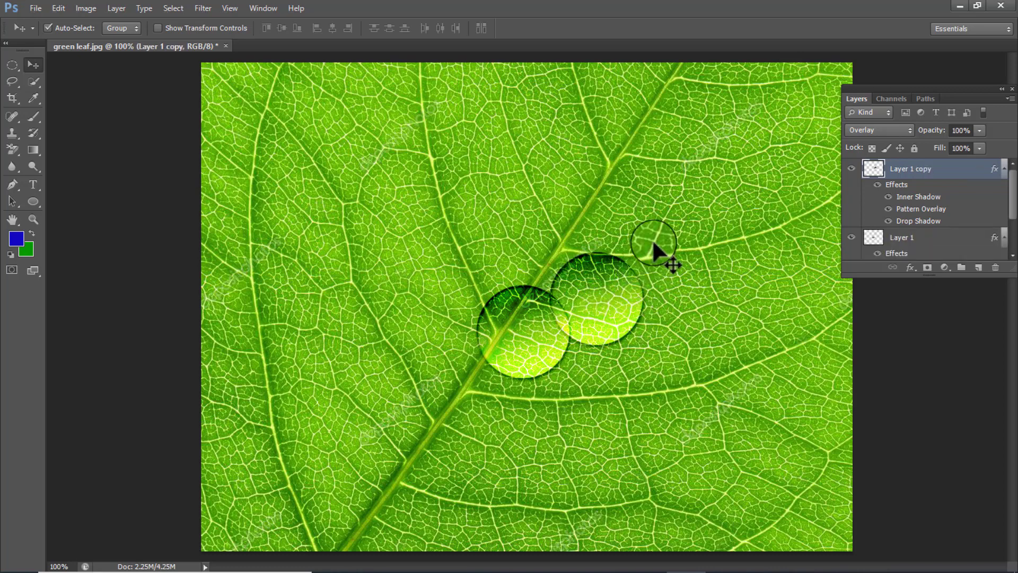
# Scale the copied droplet into a small flat oval and place it right of the large droplet
pyautogui.moveTo(619, 312); pyautogui.dragTo(675, 301)
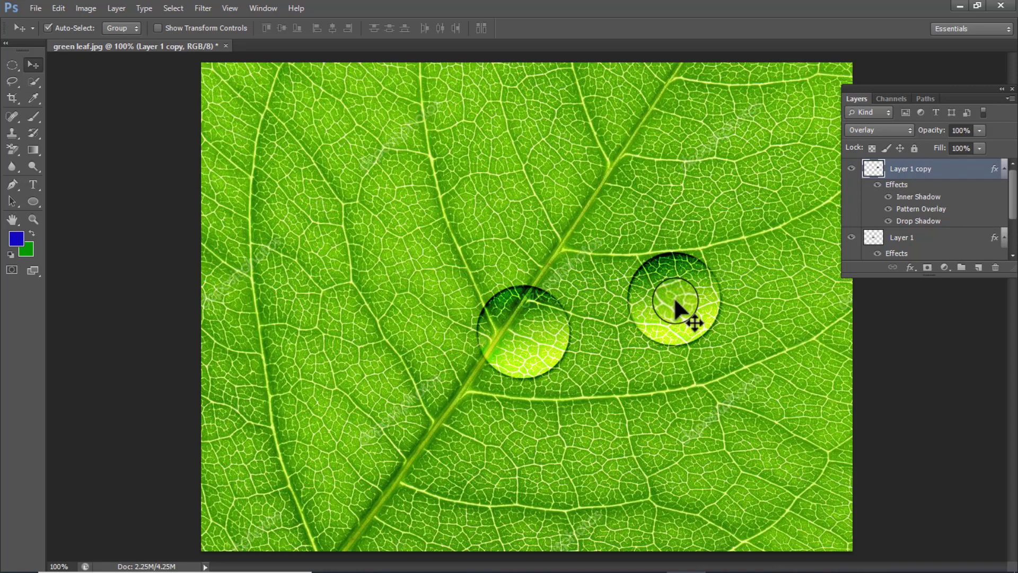
pyautogui.hotkey('ctrl', 't')
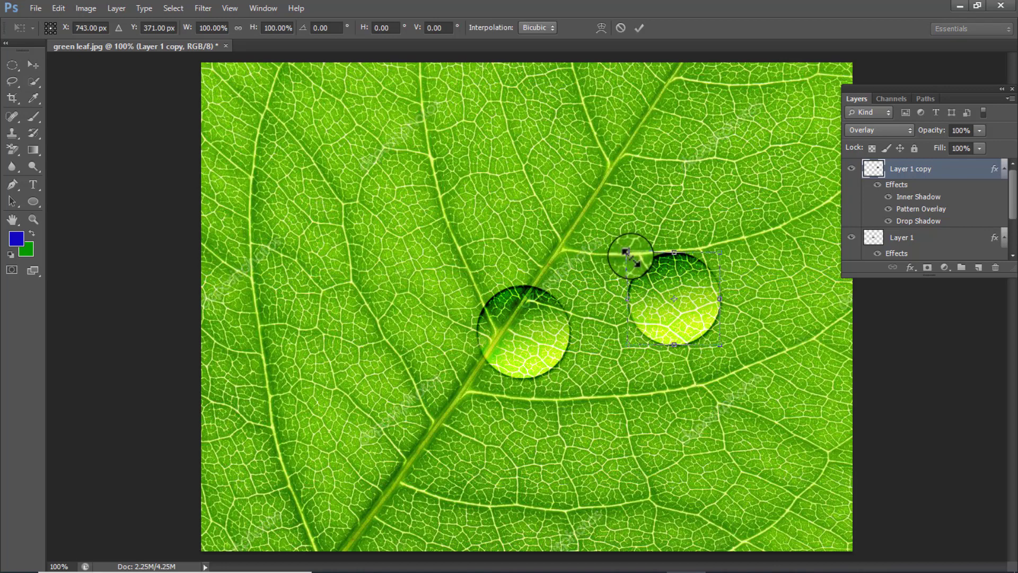
pyautogui.moveTo(643, 276)
pyautogui.mouseDown()
pyautogui.moveTo(695, 328)
pyautogui.moveTo(663, 301)
pyautogui.mouseUp()
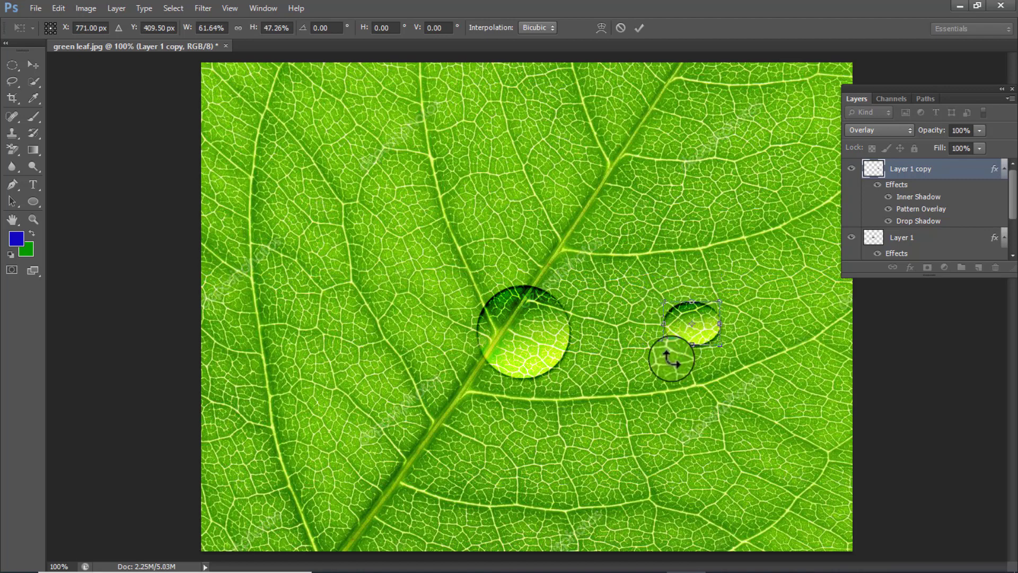
pyautogui.click(639, 27)
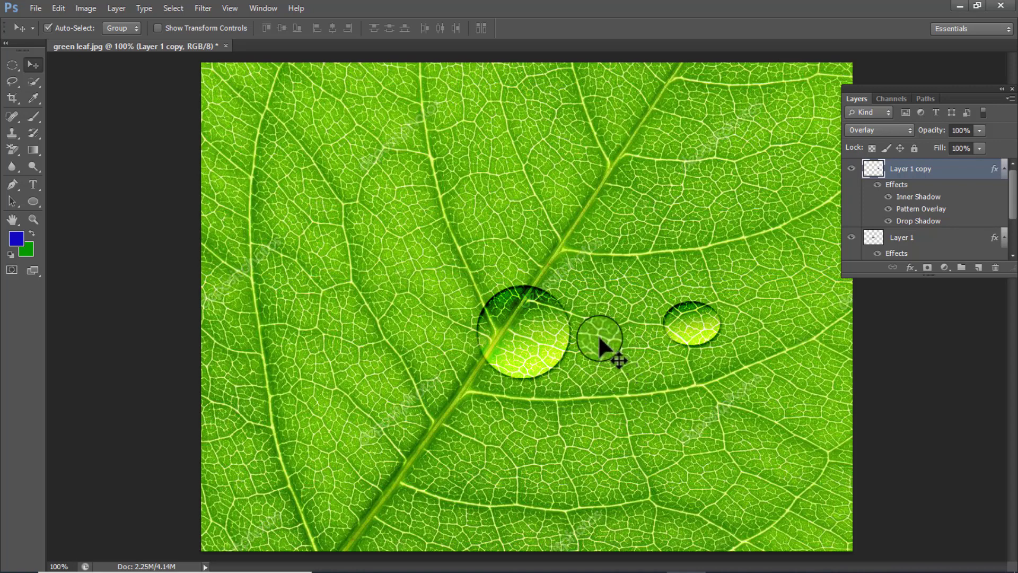
pyautogui.moveTo(599, 340); pyautogui.dragTo(517, 285)
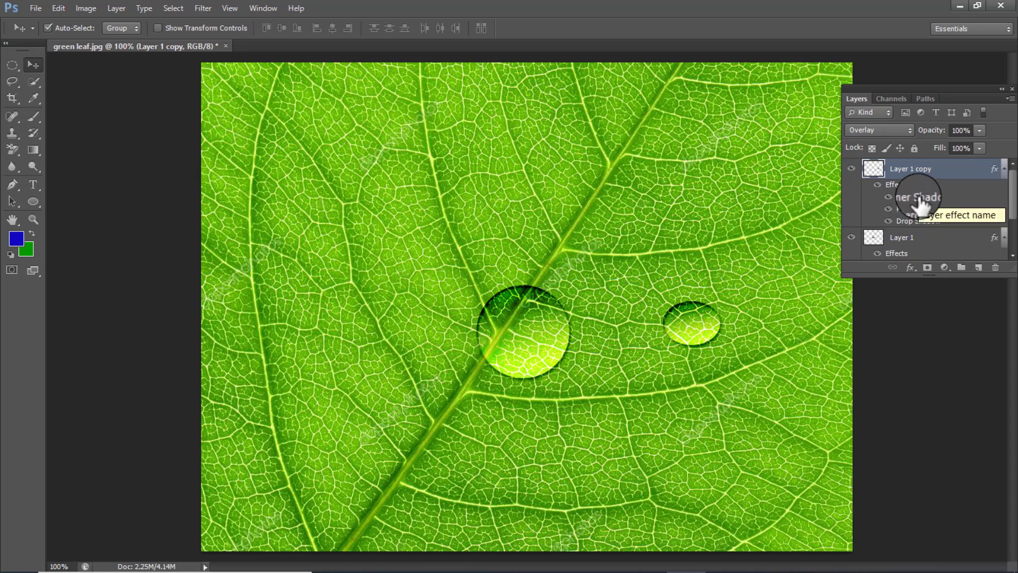
# Make the original droplet's Layer 1 active and bring up the Filter menu
pyautogui.scroll(-2, 928, 204)
pyautogui.scroll(-2, 939, 201)
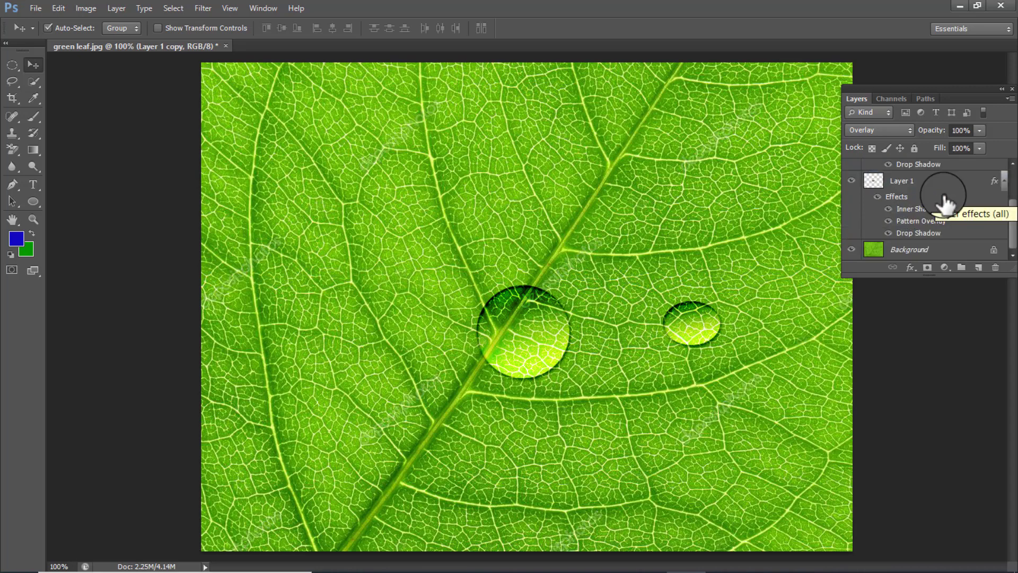
pyautogui.scroll(4, 944, 204)
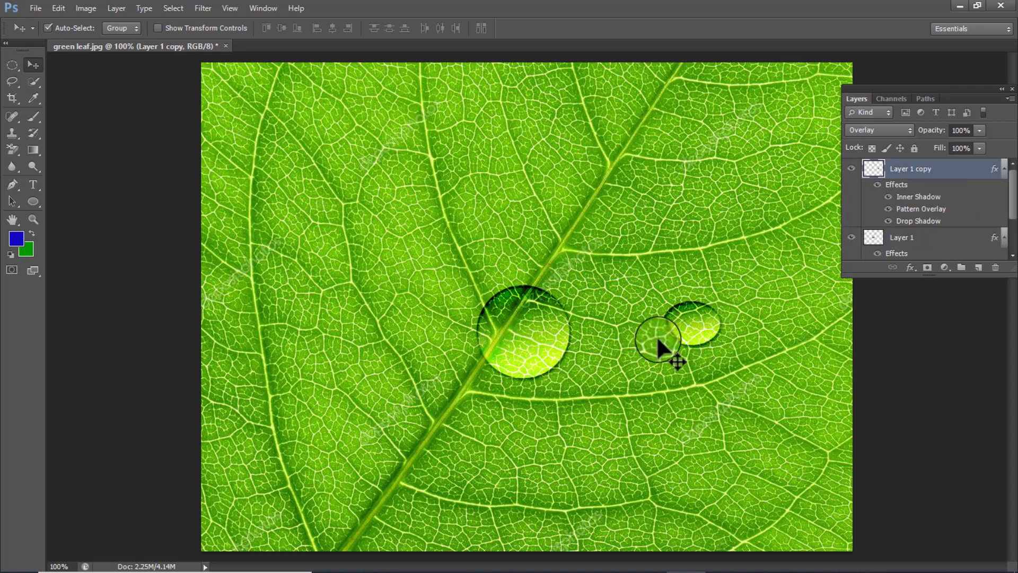
pyautogui.moveTo(703, 321)
pyautogui.mouseDown()
pyautogui.moveTo(515, 292)
pyautogui.moveTo(511, 352)
pyautogui.moveTo(488, 420)
pyautogui.moveTo(465, 424)
pyautogui.moveTo(698, 315)
pyautogui.mouseUp()
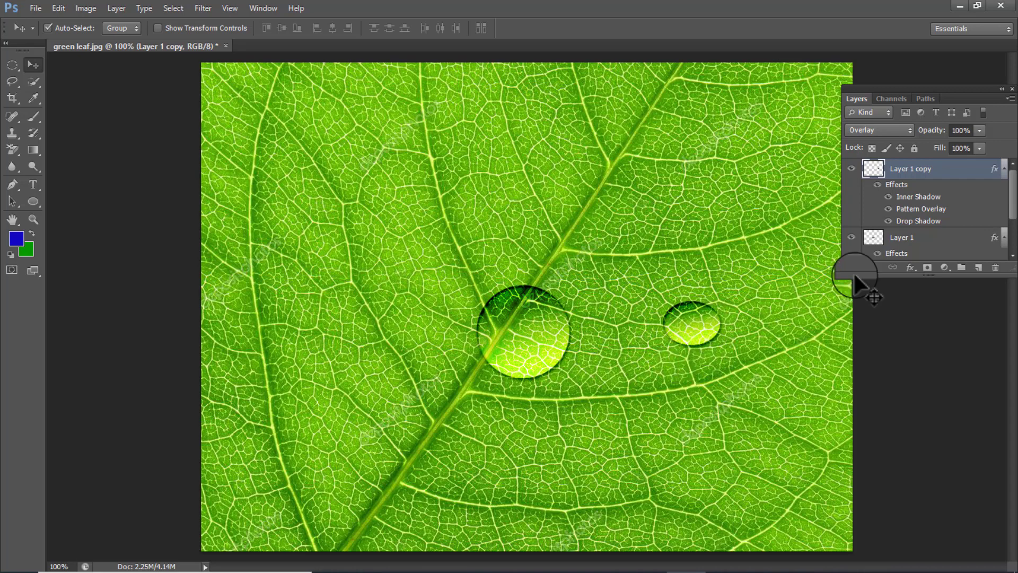
pyautogui.click(909, 236)
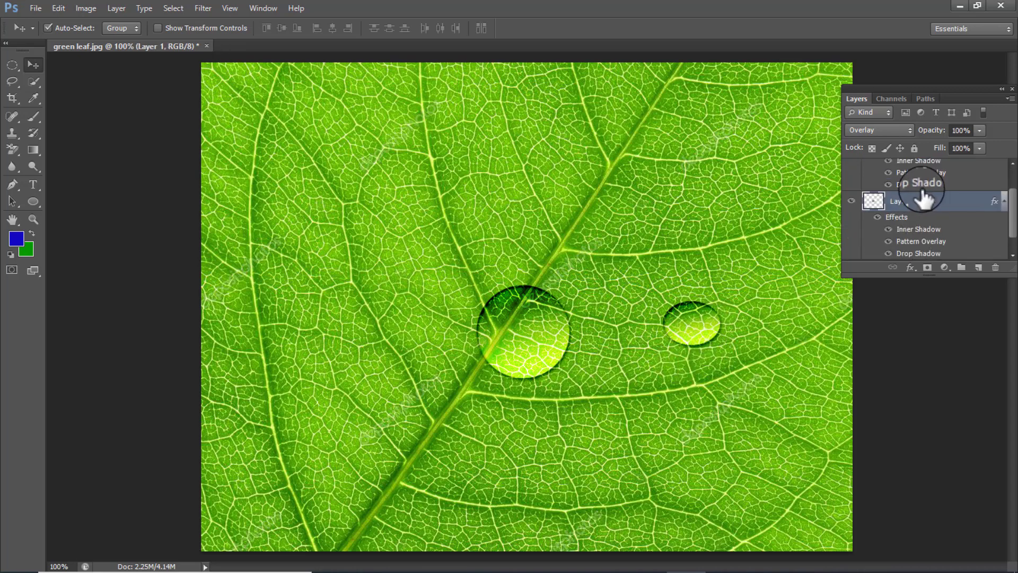
pyautogui.click(490, 378)
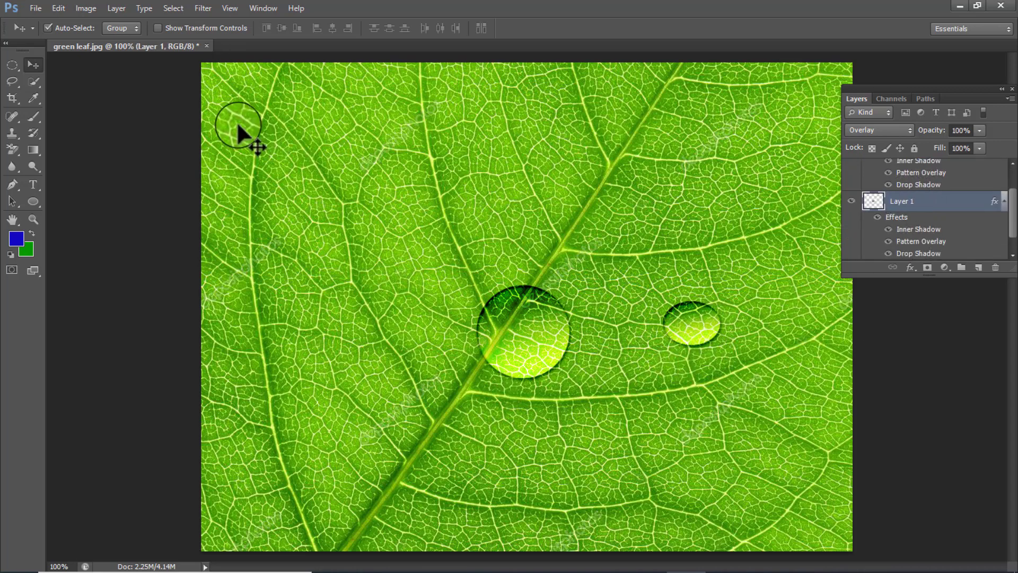
pyautogui.click(203, 7)
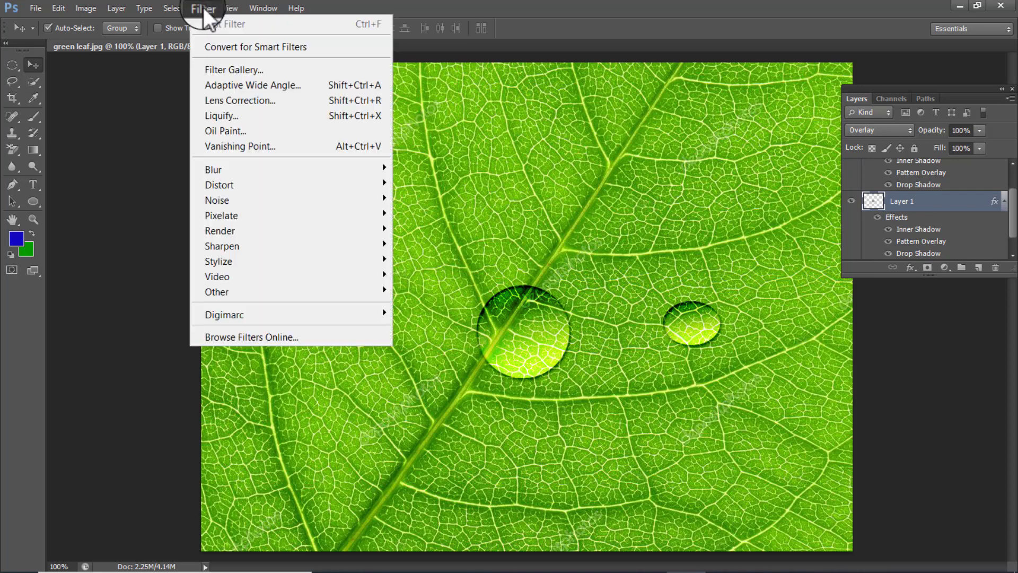
# Use Liquify's Forward Warp to pull the large droplet's top upward into a teardrop point
pyautogui.click(224, 113)
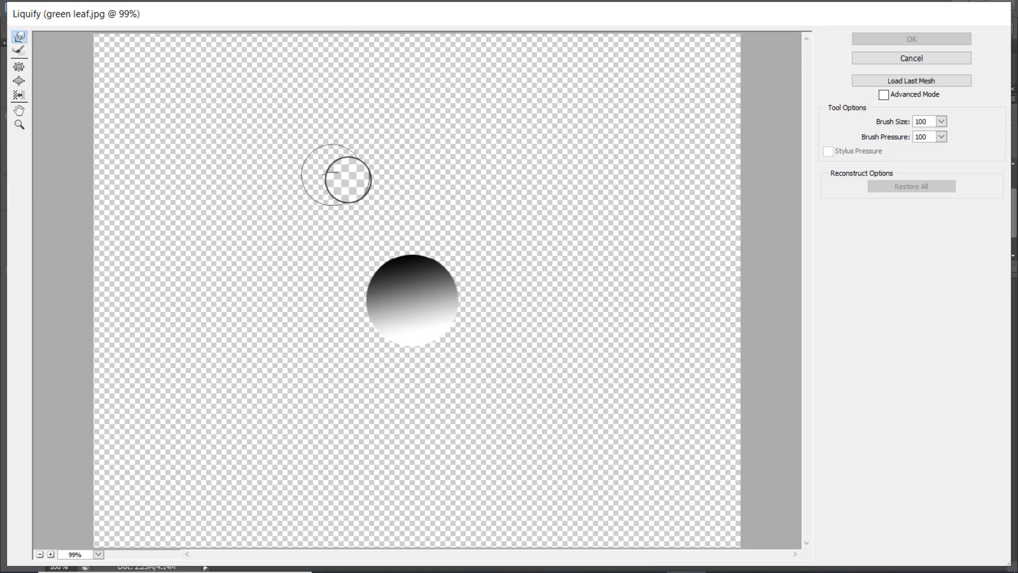
pyautogui.moveTo(403, 241)
pyautogui.mouseDown()
pyautogui.moveTo(405, 221)
pyautogui.moveTo(393, 256)
pyautogui.moveTo(391, 239)
pyautogui.moveTo(427, 255)
pyautogui.moveTo(391, 261)
pyautogui.moveTo(386, 272)
pyautogui.moveTo(451, 286)
pyautogui.mouseUp()
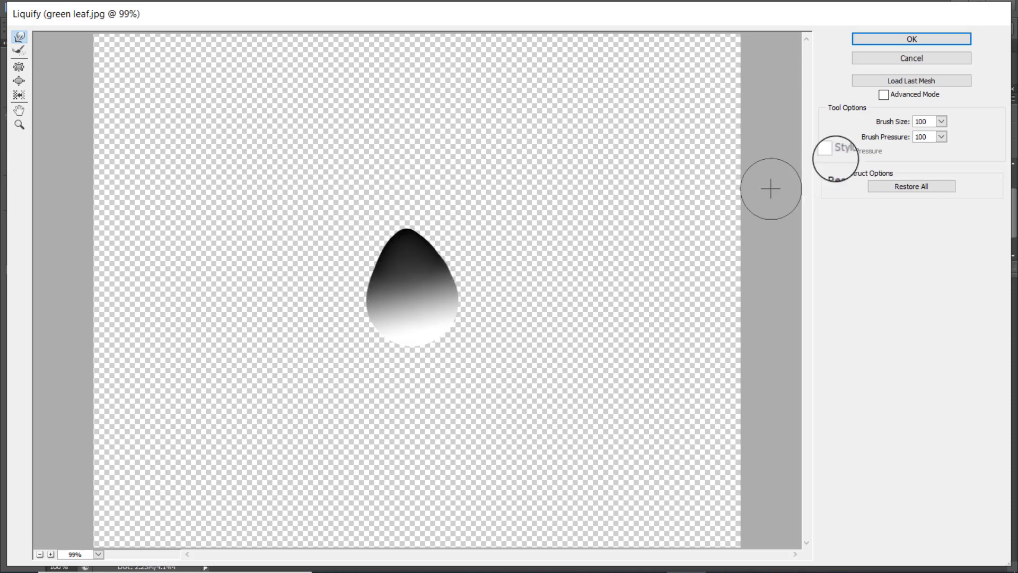
pyautogui.click(905, 39)
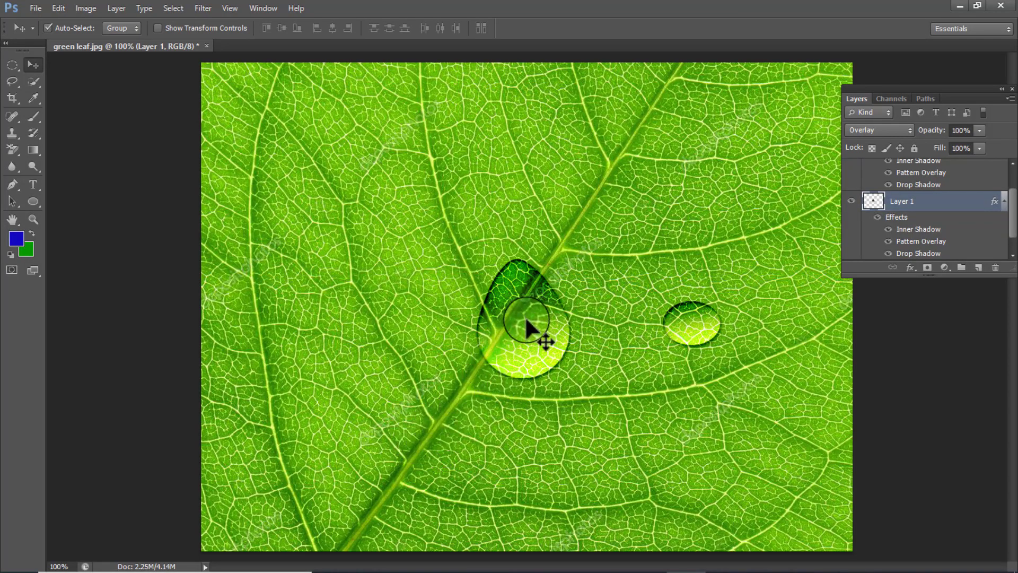
# Select Layer 1 copy, the small droplet's layer, in the Layers panel
pyautogui.moveTo(917, 186)
pyautogui.mouseDown()
pyautogui.moveTo(928, 199)
pyautogui.moveTo(871, 215)
pyautogui.mouseUp()
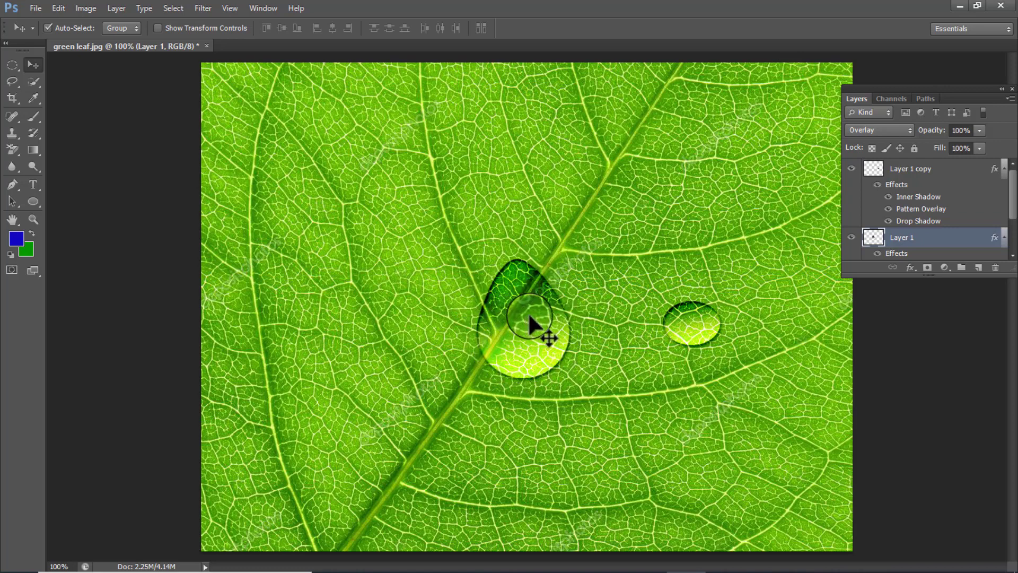
# Lower the small droplet's Inner Shadow opacity to 16%
pyautogui.click(921, 202)
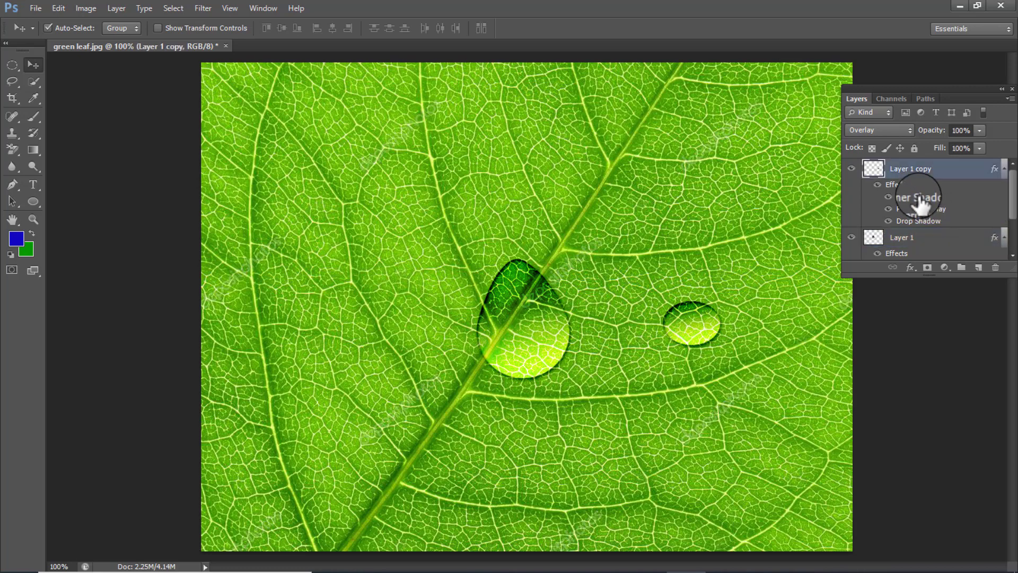
pyautogui.doubleClick(921, 201)
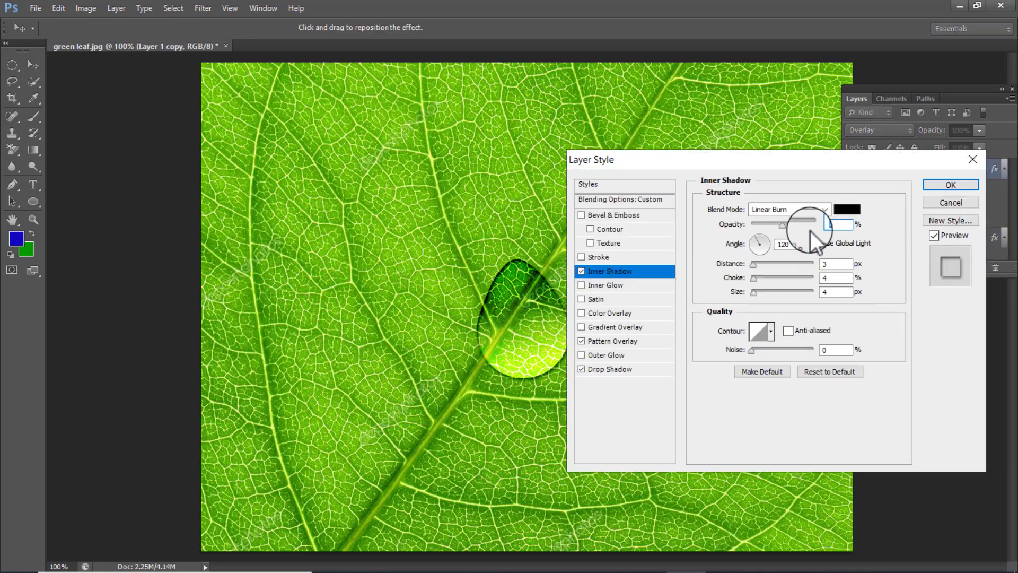
pyautogui.moveTo(777, 225); pyautogui.dragTo(762, 225)
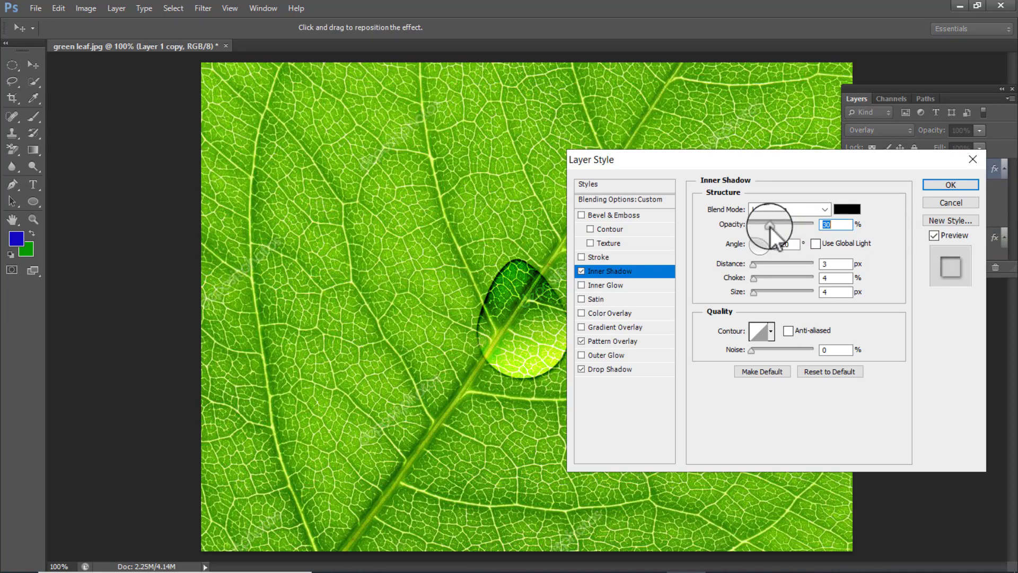
pyautogui.click(950, 187)
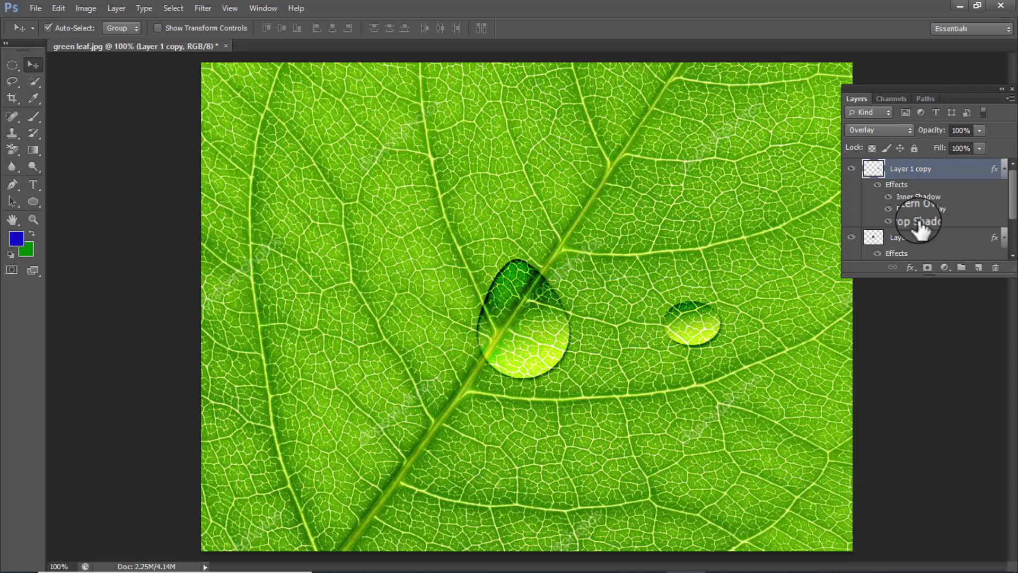
# Lower the small droplet's Drop Shadow opacity to 26%
pyautogui.doubleClick(921, 222)
pyautogui.moveTo(784, 225); pyautogui.dragTo(771, 227)
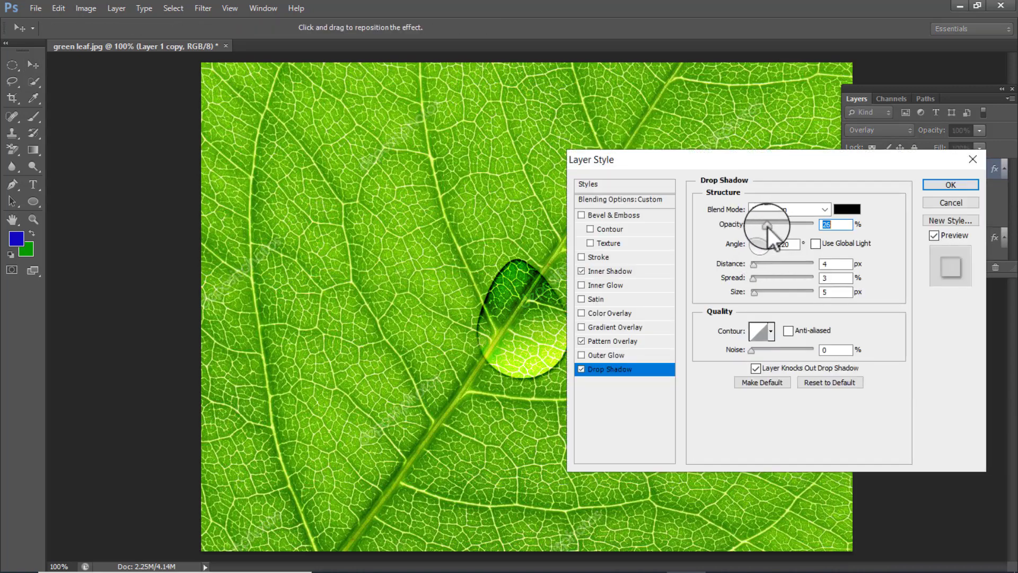
pyautogui.click(939, 183)
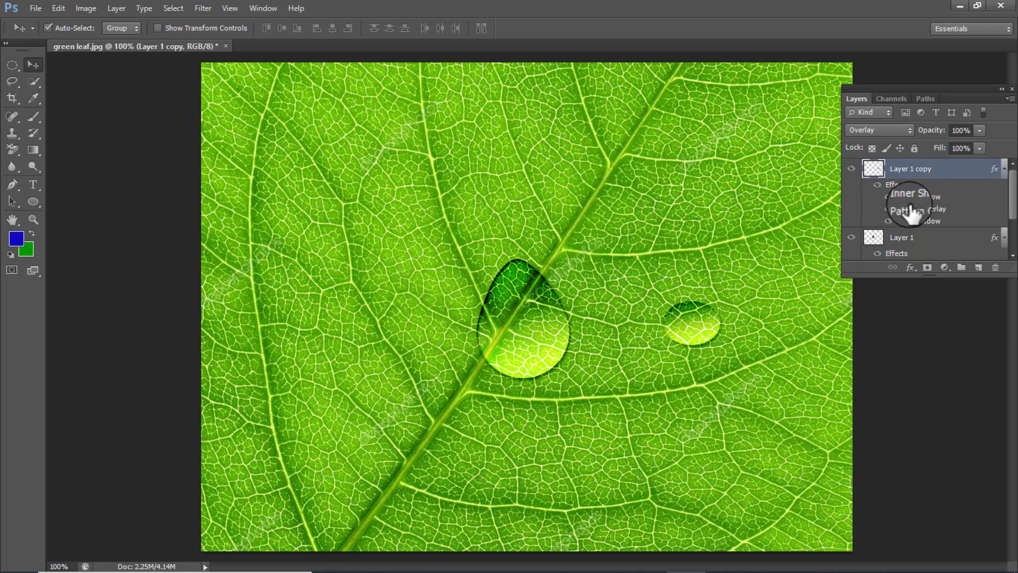
pyautogui.moveTo(315, 457); pyautogui.dragTo(445, 359)
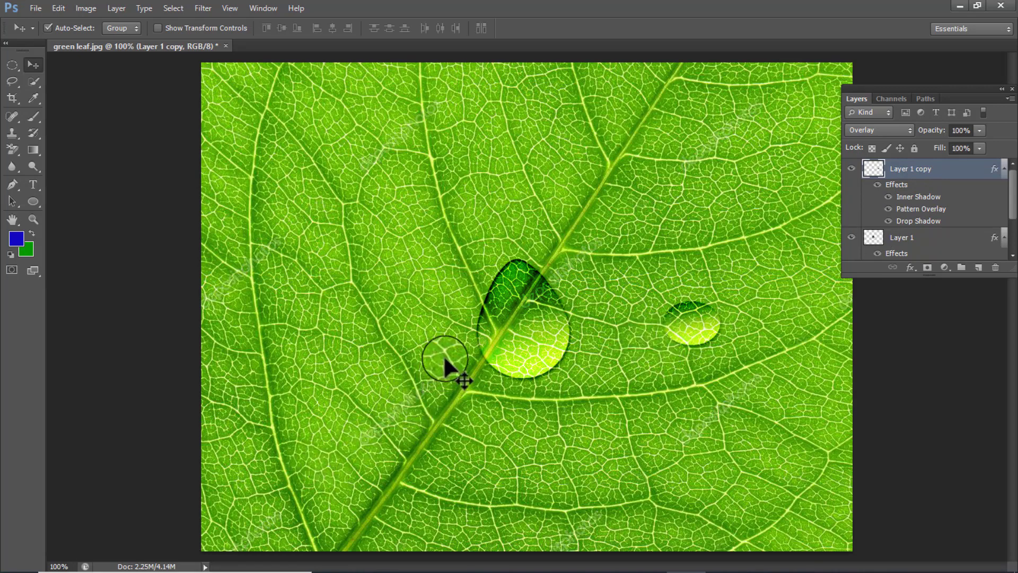
pyautogui.moveTo(444, 359)
pyautogui.mouseDown()
pyautogui.moveTo(705, 311)
pyautogui.moveTo(692, 304)
pyautogui.mouseUp()
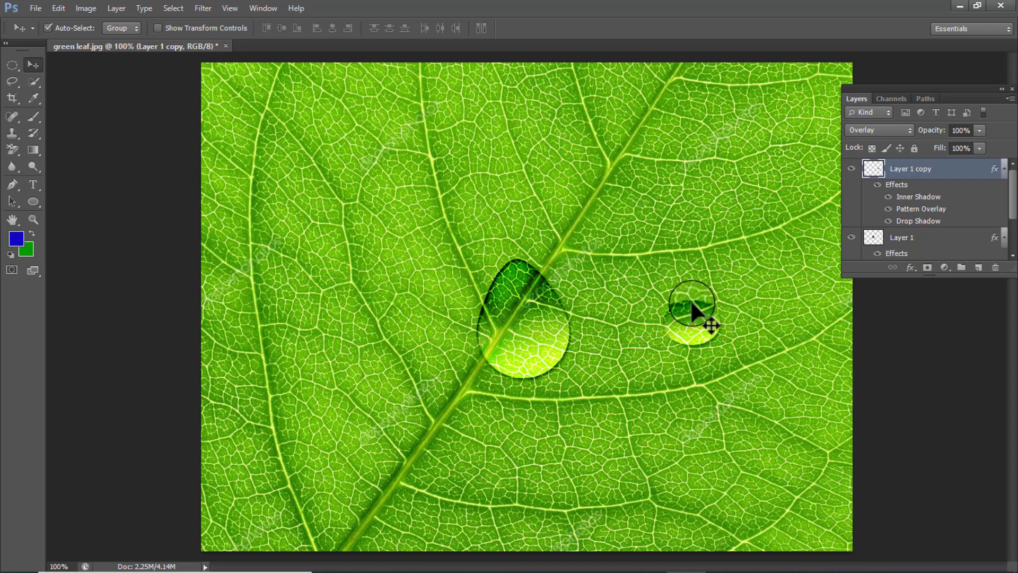